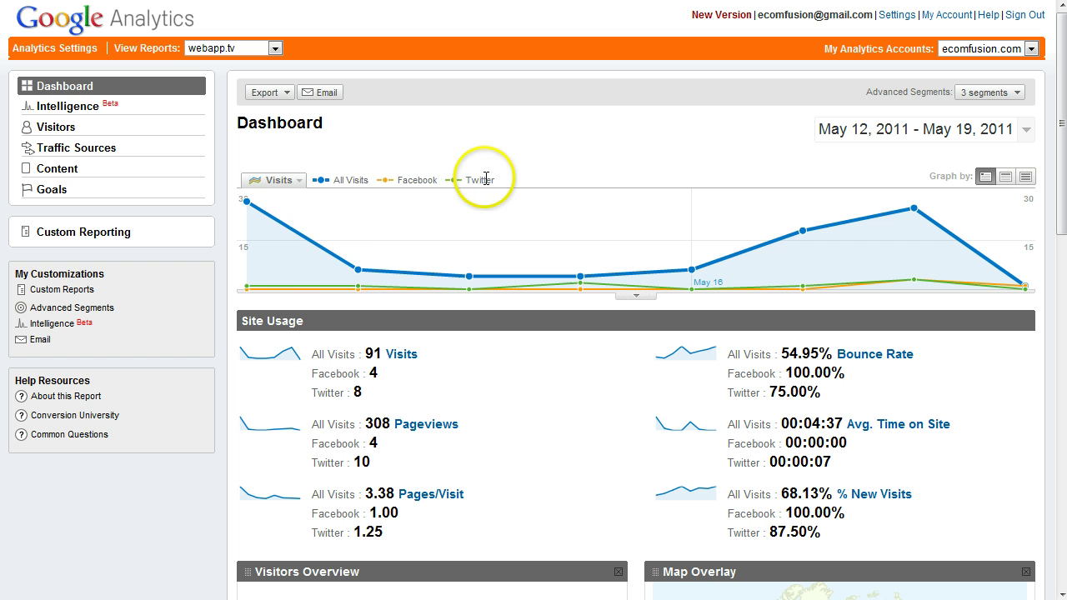
# - Point out the overall Bounce Rate, Facebook visits and Facebook's average time on site
pyautogui.moveTo(423, 294)
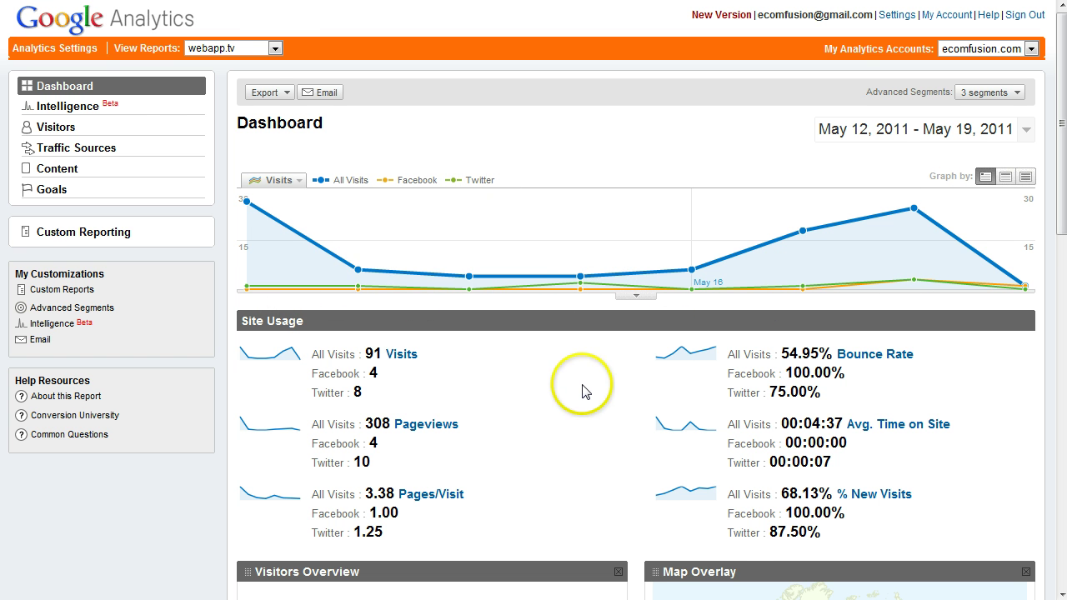
pyautogui.scroll(-4, 586, 390)
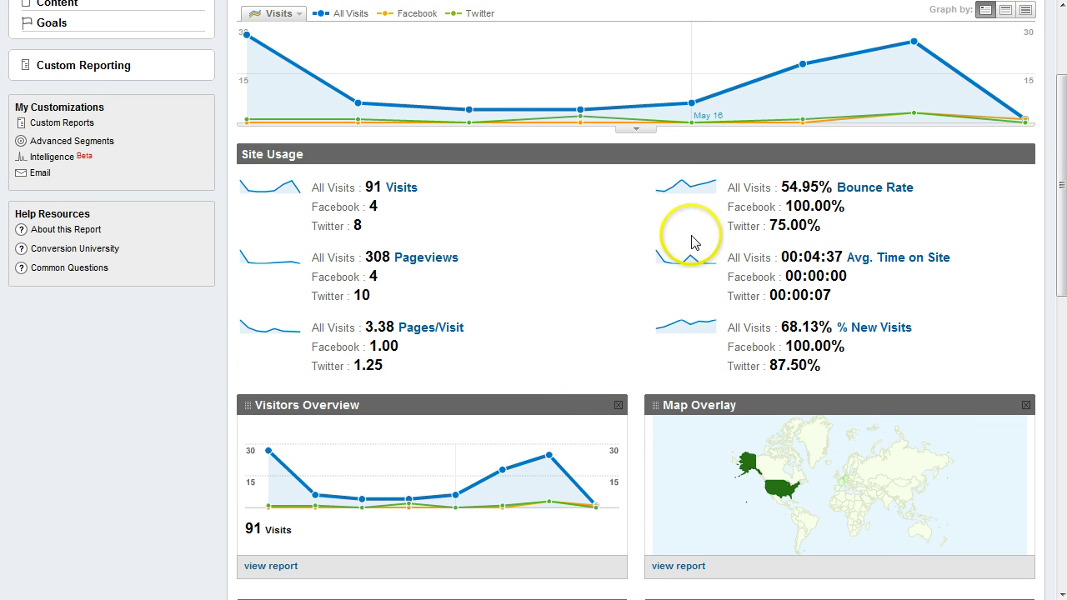
pyautogui.doubleClick(803, 185)
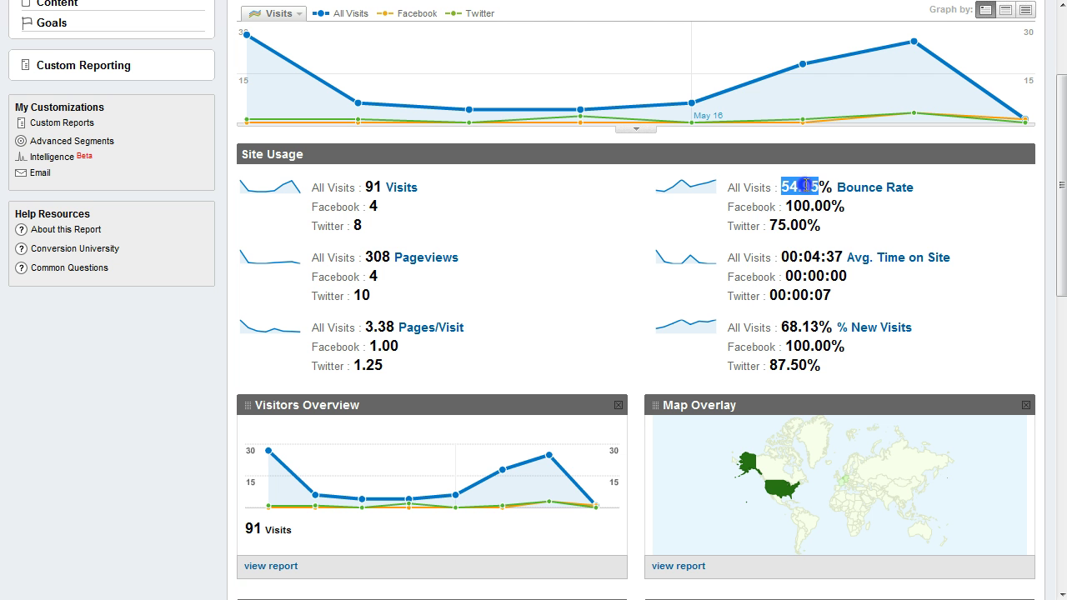
pyautogui.click(779, 227)
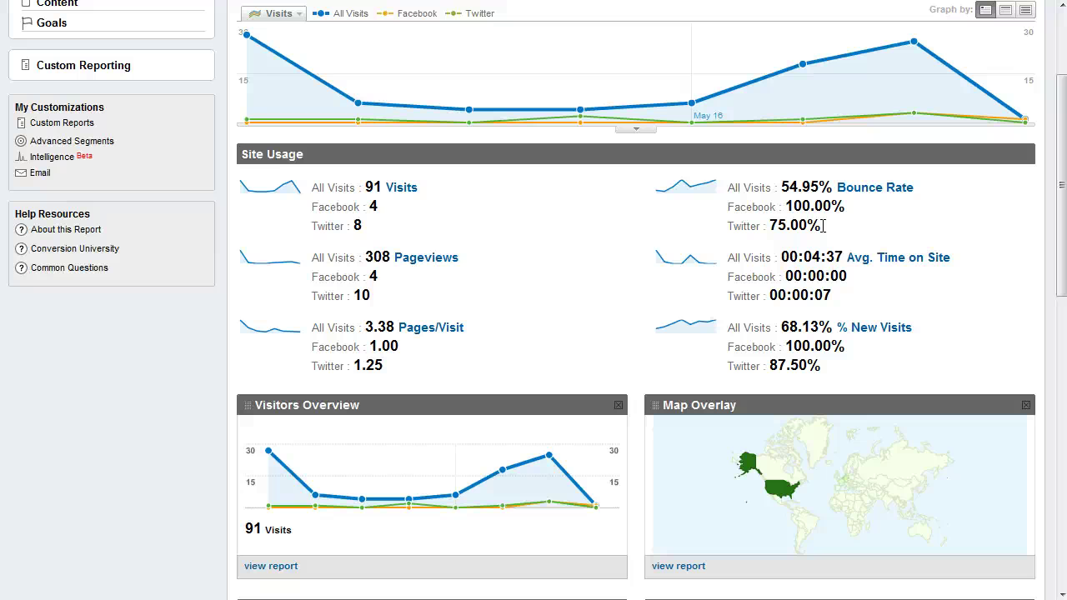
pyautogui.moveTo(309, 207)
pyautogui.mouseDown()
pyautogui.moveTo(350, 215)
pyautogui.moveTo(316, 220)
pyautogui.mouseUp()
pyautogui.click(369, 226)
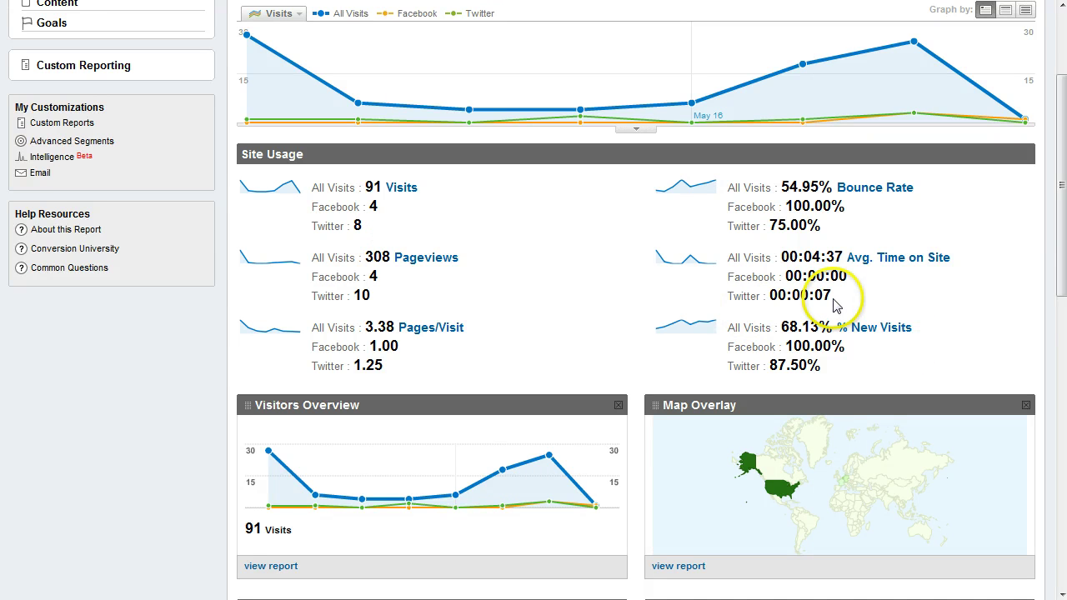
pyautogui.moveTo(785, 276); pyautogui.dragTo(861, 283)
pyautogui.click(861, 283)
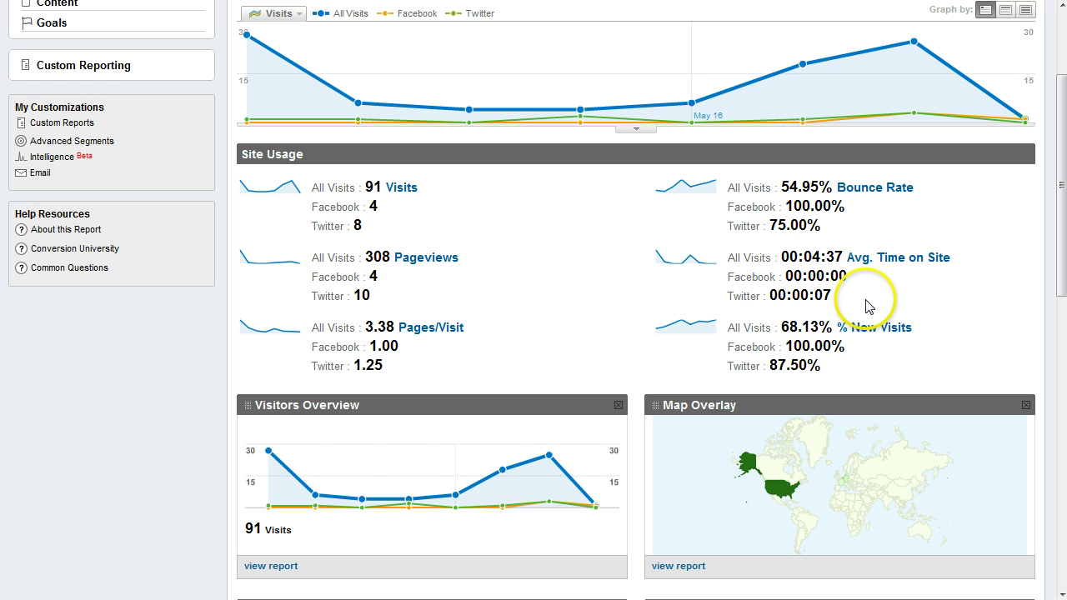
pyautogui.click(608, 275)
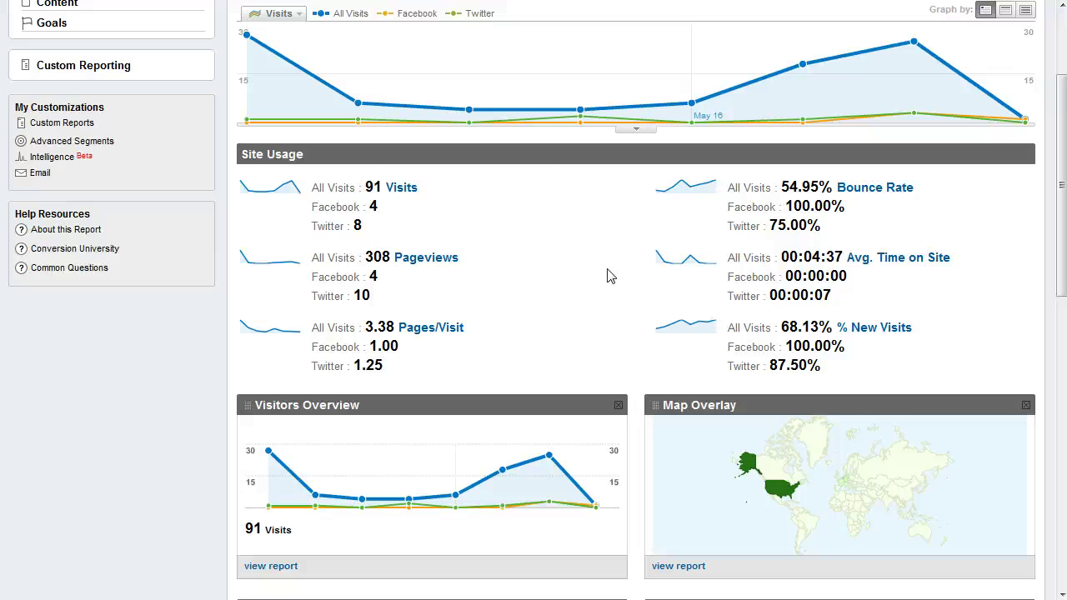
# - Apply the Facebook advanced segment to the report, then return to the segments list
pyautogui.click(102, 141)
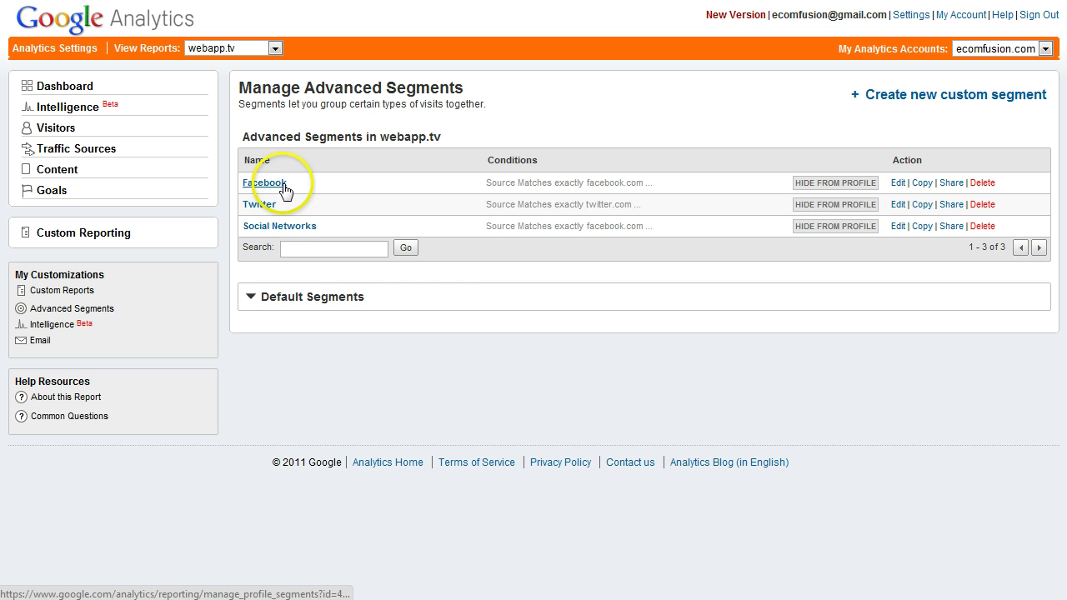
pyautogui.click(286, 231)
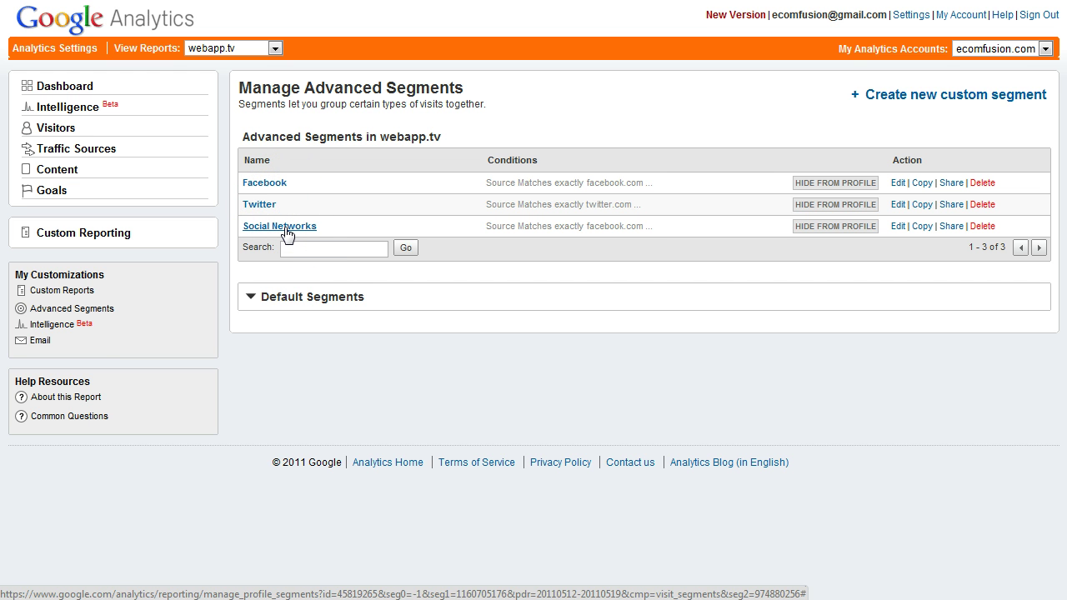
pyautogui.click(268, 187)
pyautogui.click(275, 191)
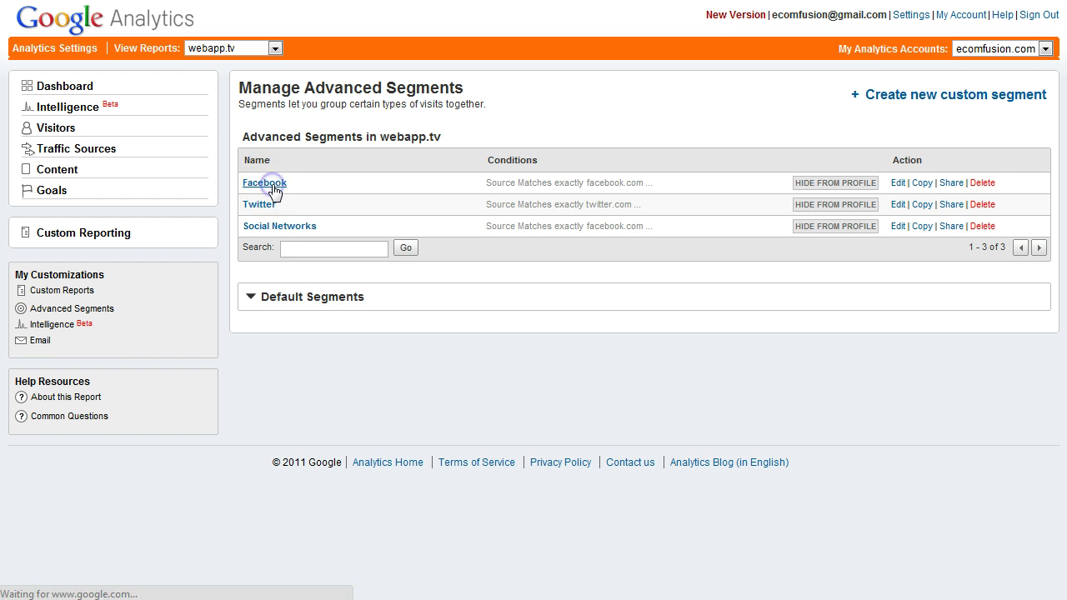
pyautogui.click(160, 109)
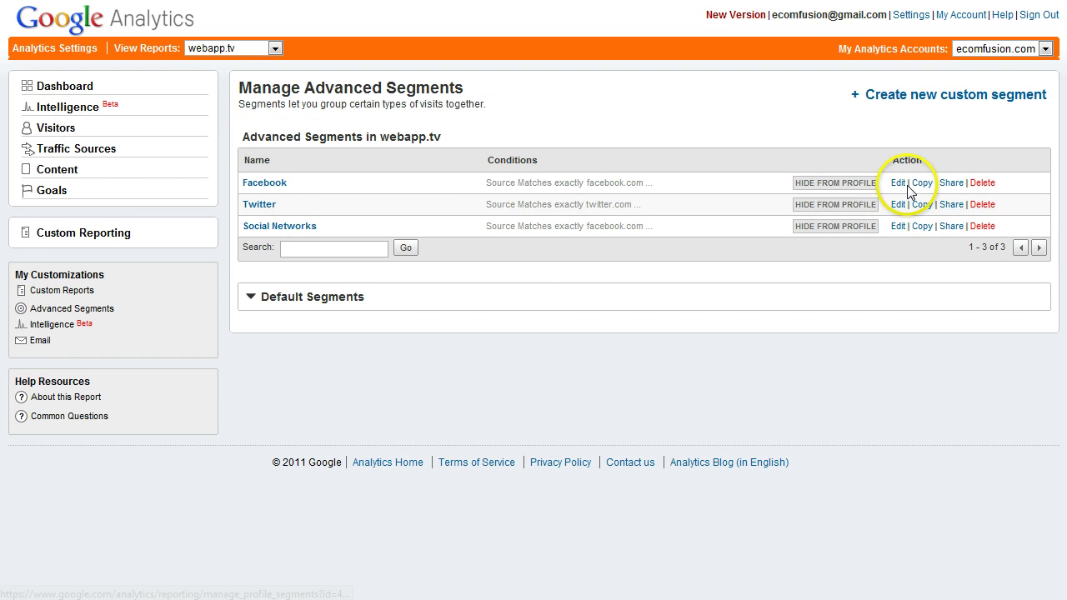
# - Make the Facebook segment case-insensitive, test it (4 of 91 visits), and delete its facebook.com condition
pyautogui.click(898, 183)
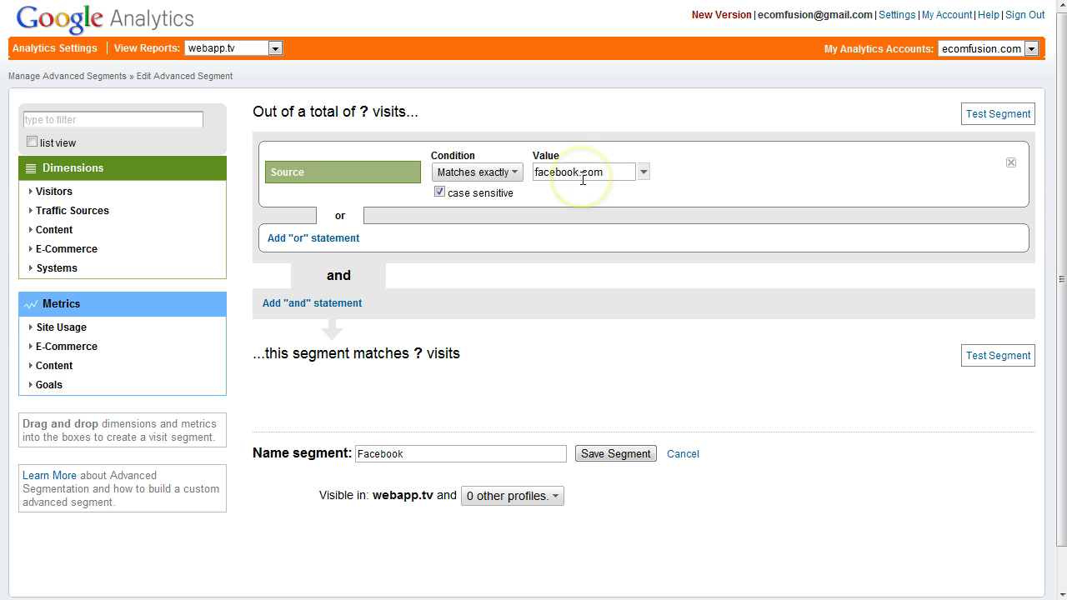
pyautogui.click(440, 191)
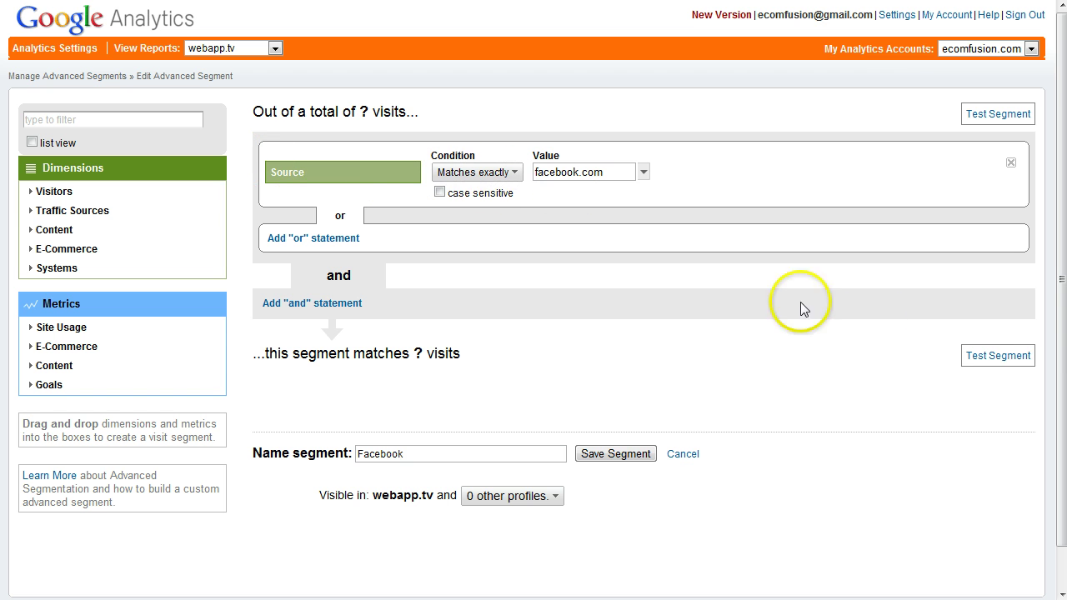
pyautogui.click(975, 357)
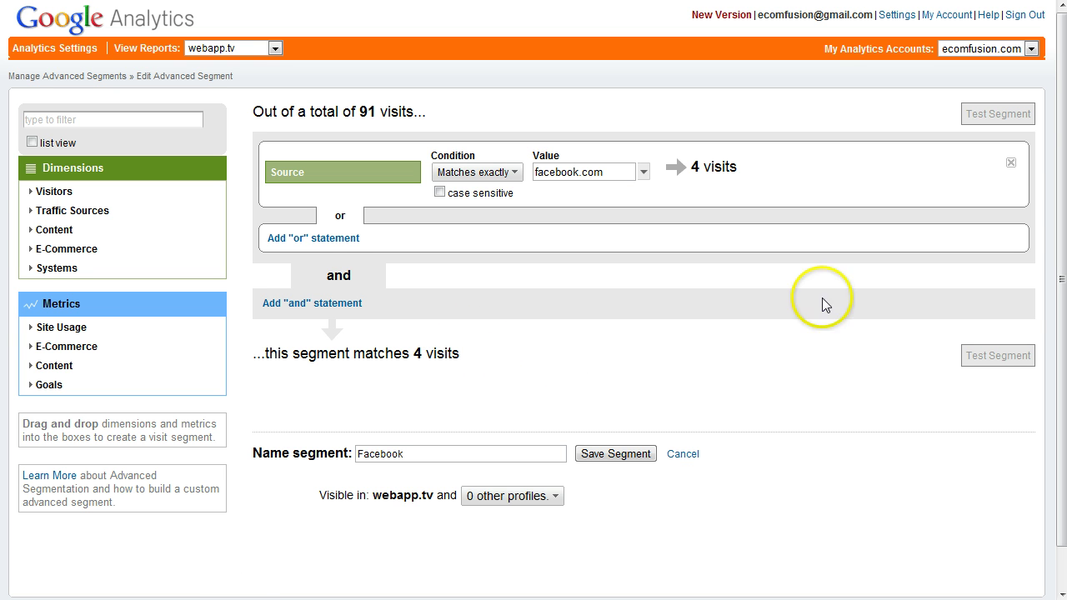
pyautogui.click(1010, 164)
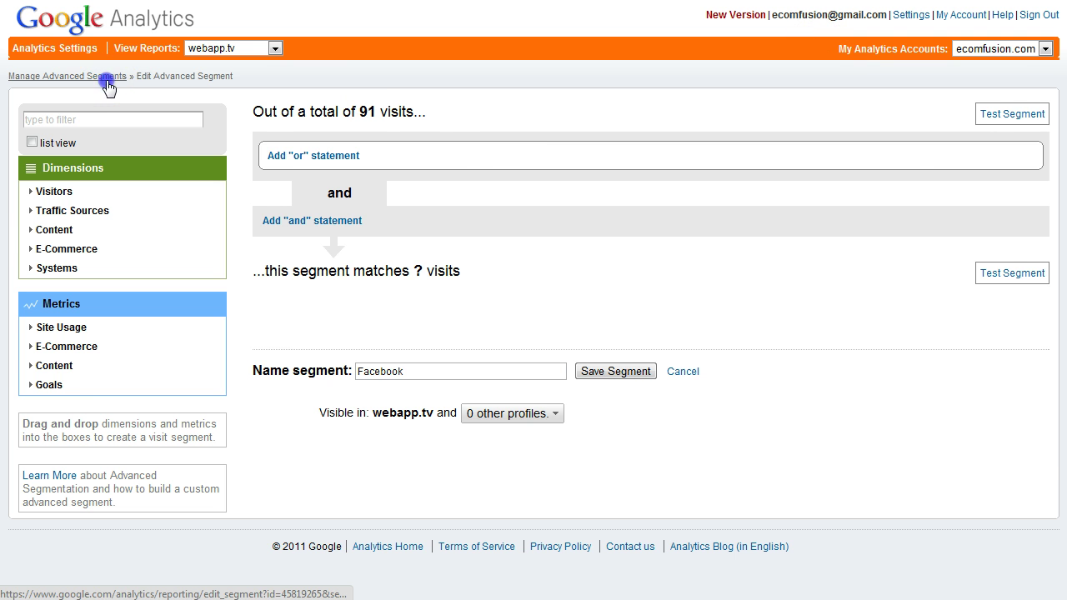
# - Delete the old Facebook advanced segment
pyautogui.click(40, 76)
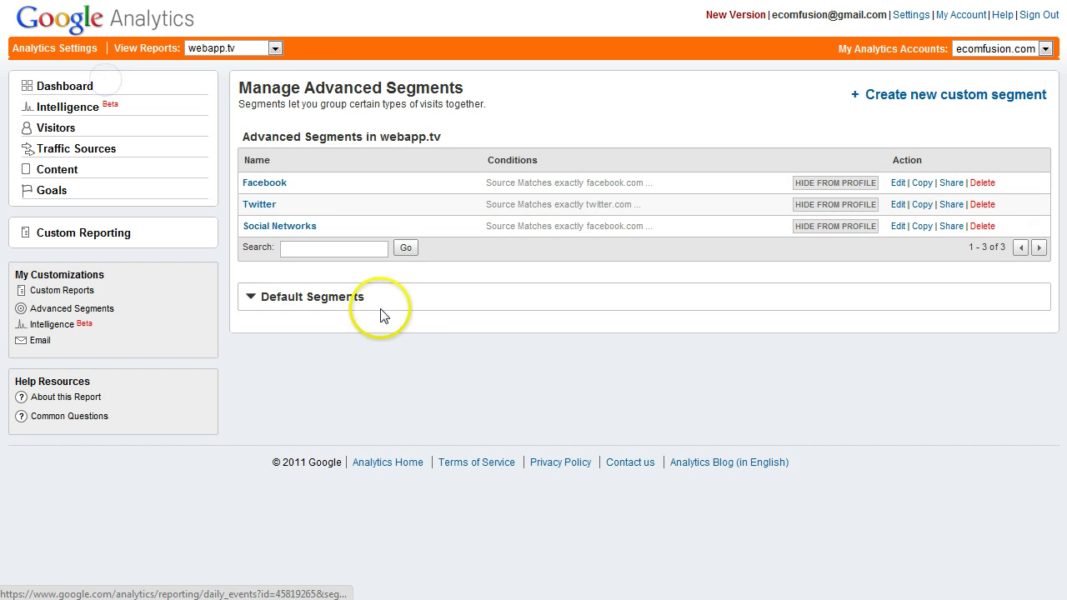
pyautogui.click(979, 183)
pyautogui.click(410, 351)
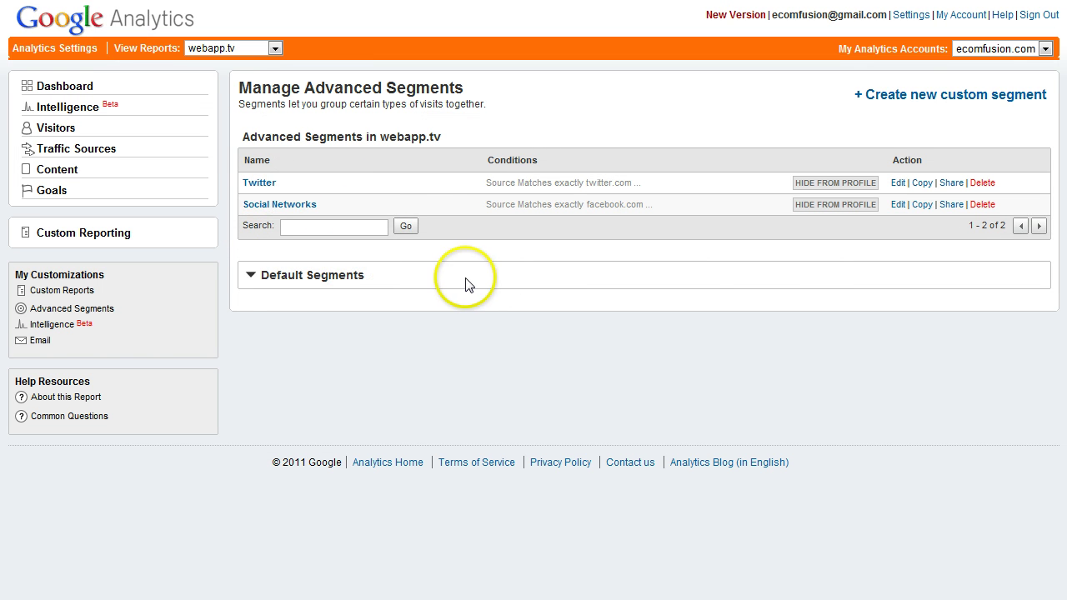
# - Build a new custom segment whose Source exactly matches facebook.com
pyautogui.click(923, 95)
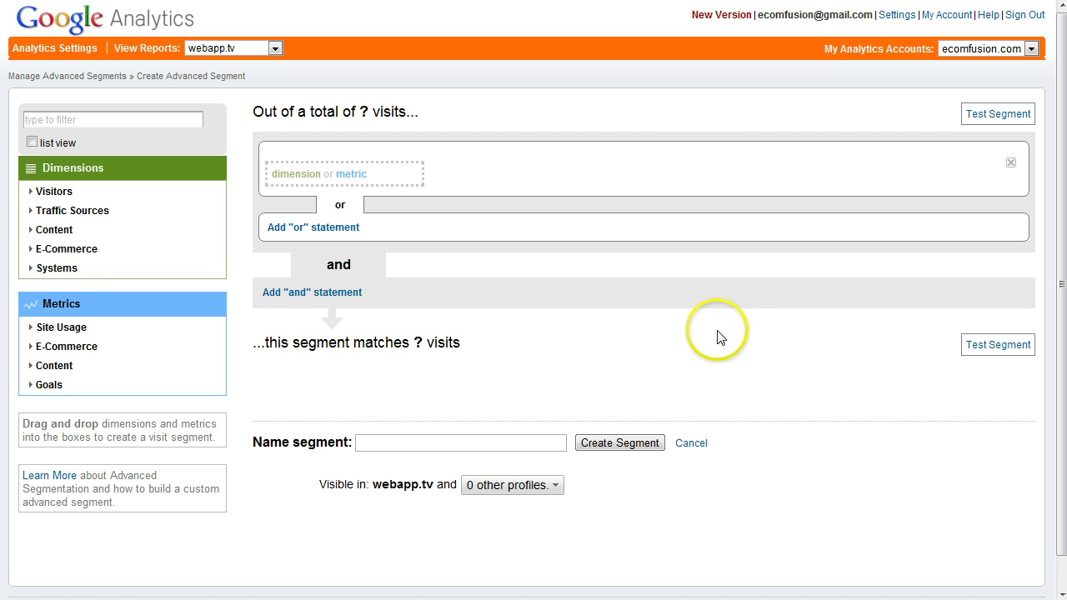
pyautogui.click(91, 214)
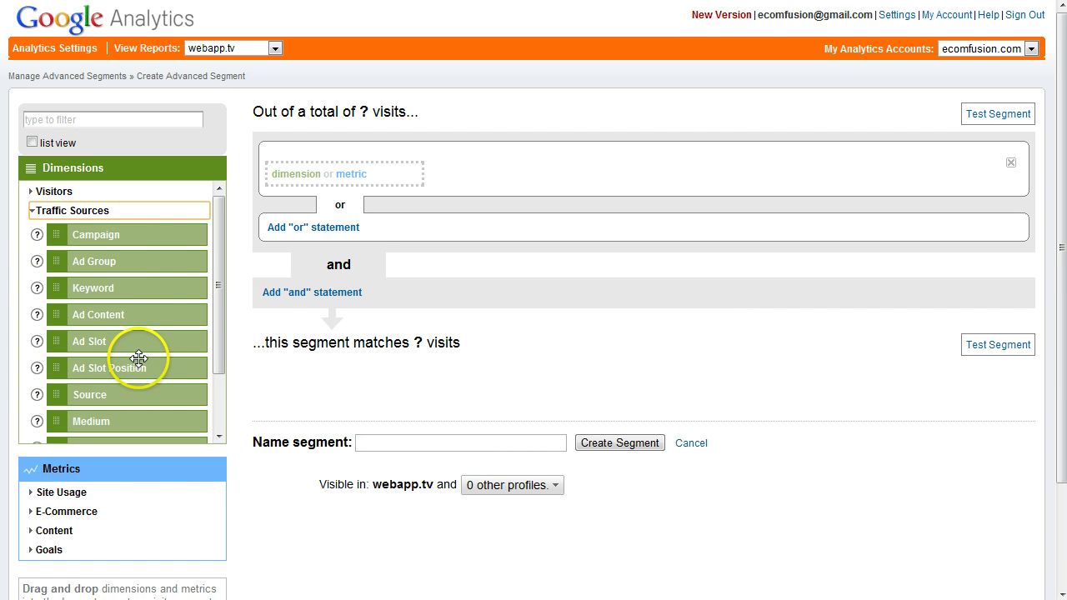
pyautogui.moveTo(99, 395); pyautogui.dragTo(322, 182)
pyautogui.click(510, 173)
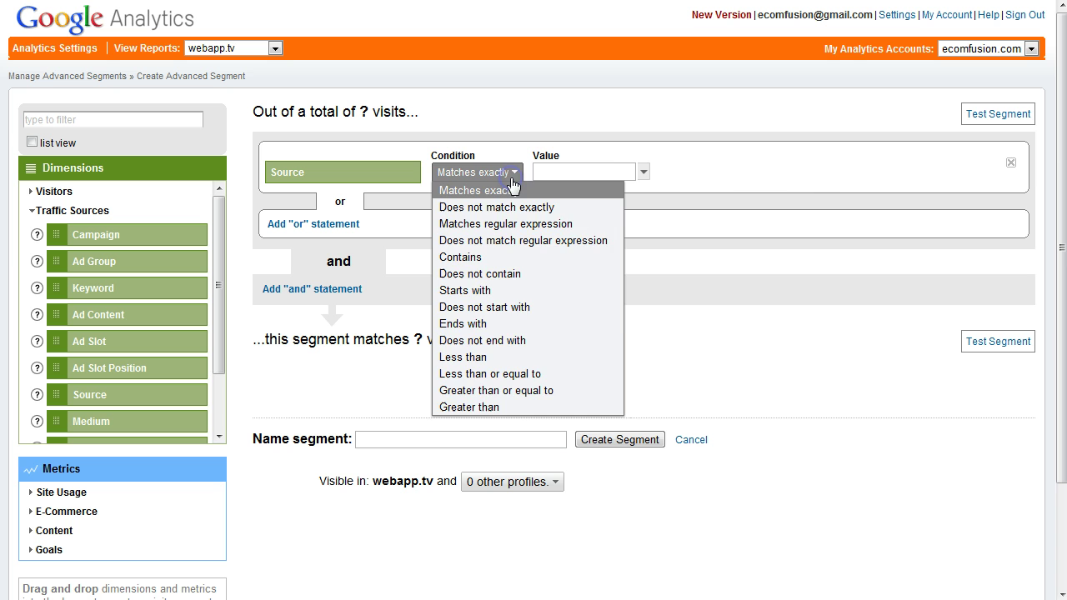
pyautogui.click(515, 179)
pyautogui.click(553, 170)
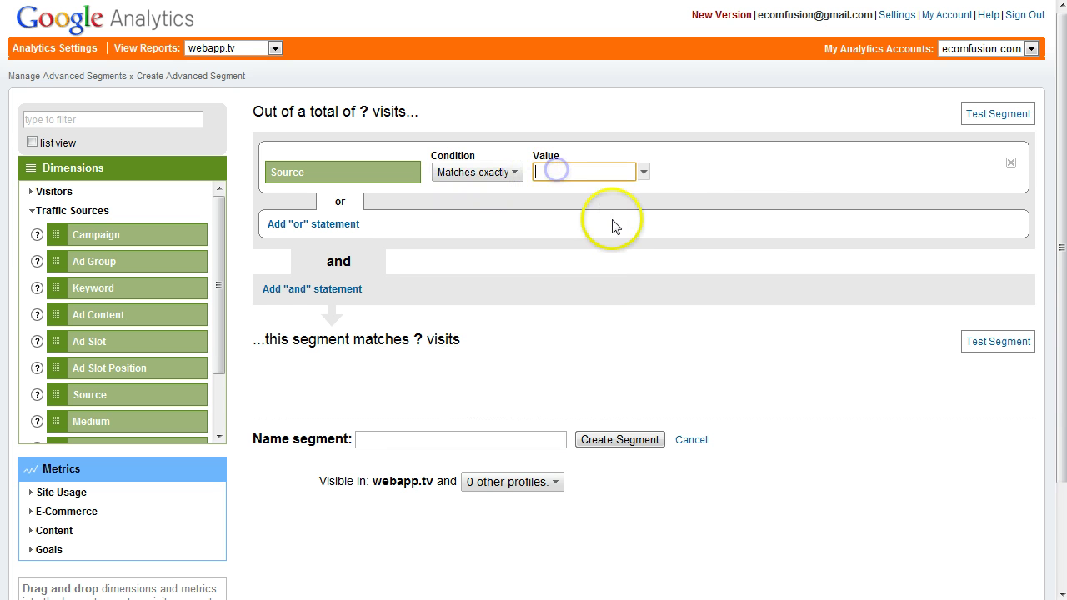
pyautogui.write('facebook.com')
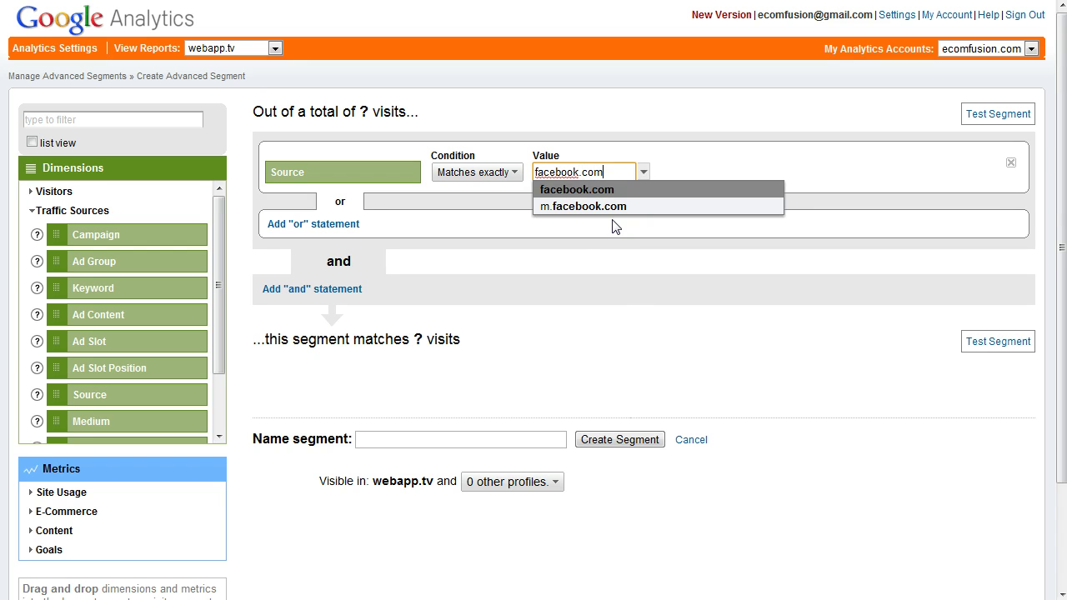
pyautogui.click(620, 288)
pyautogui.click(1000, 342)
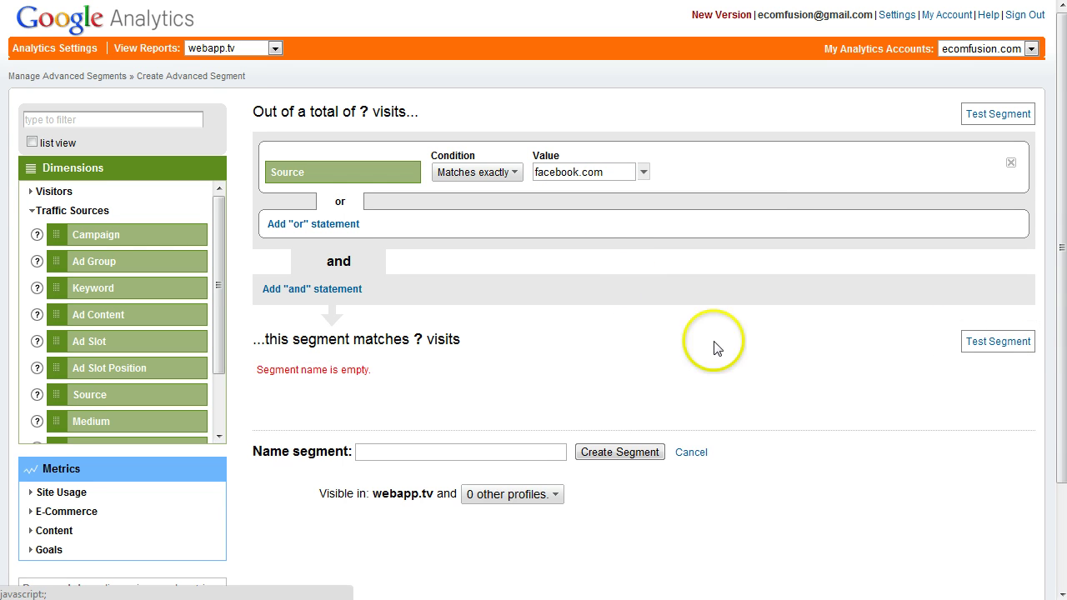
# - Name the segment 'Facebook', test it at 4 visits, and save it
pyautogui.click(413, 457)
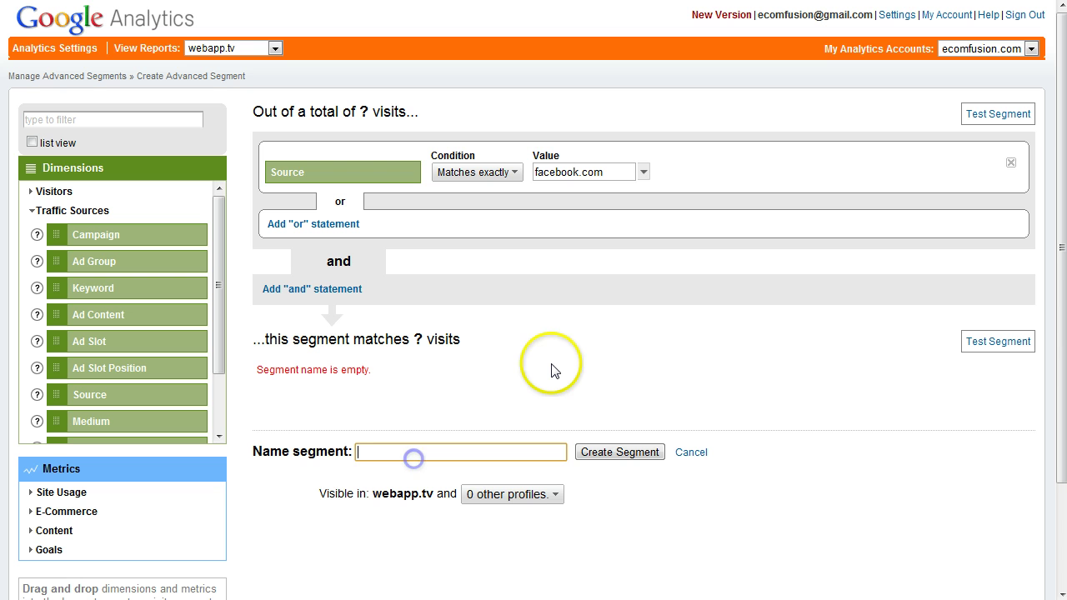
pyautogui.write('Faceboo')
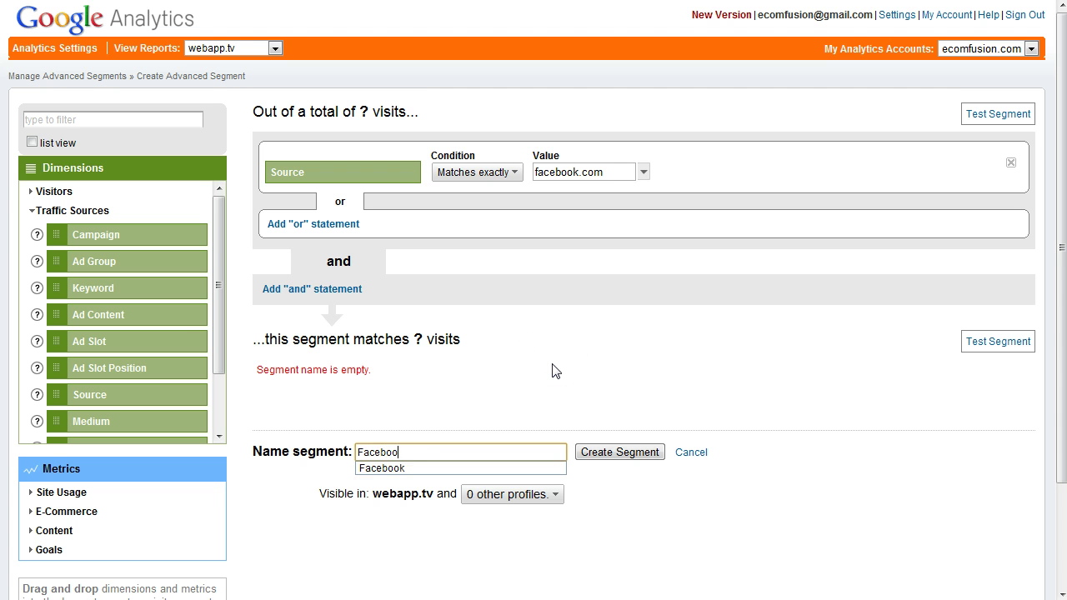
pyautogui.write('k')
pyautogui.click(556, 370)
pyautogui.click(997, 341)
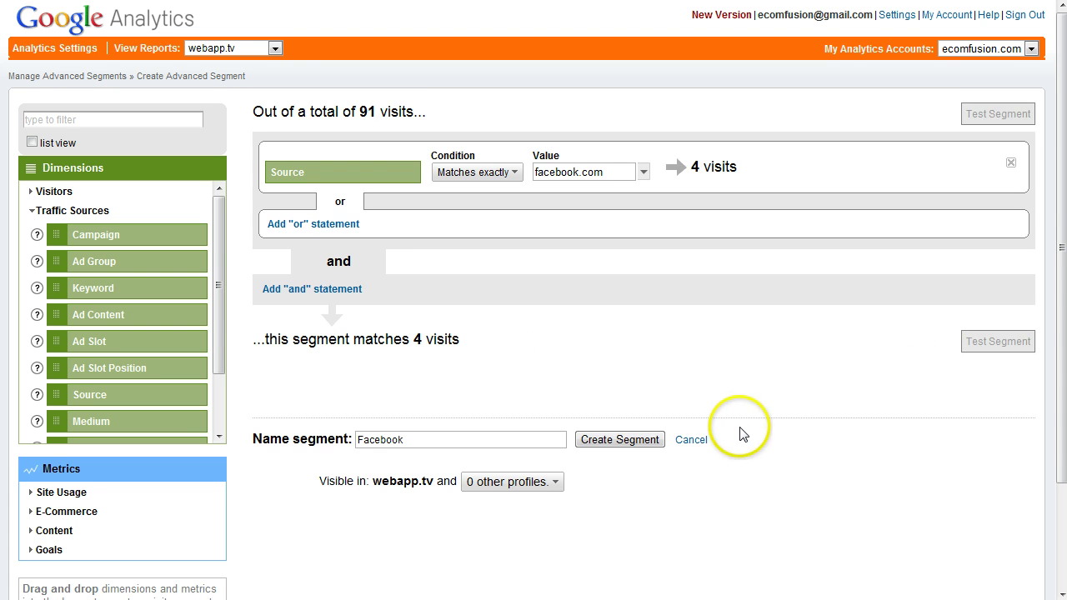
pyautogui.click(615, 442)
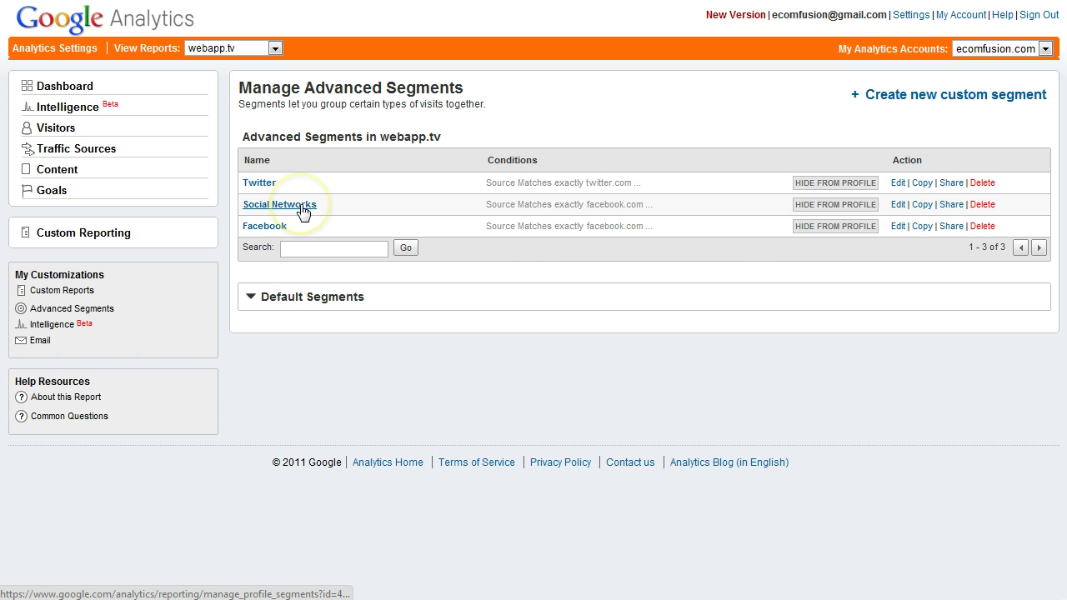
# - Edit the Social Networks segment and add another or-condition row based on Source
pyautogui.click(897, 204)
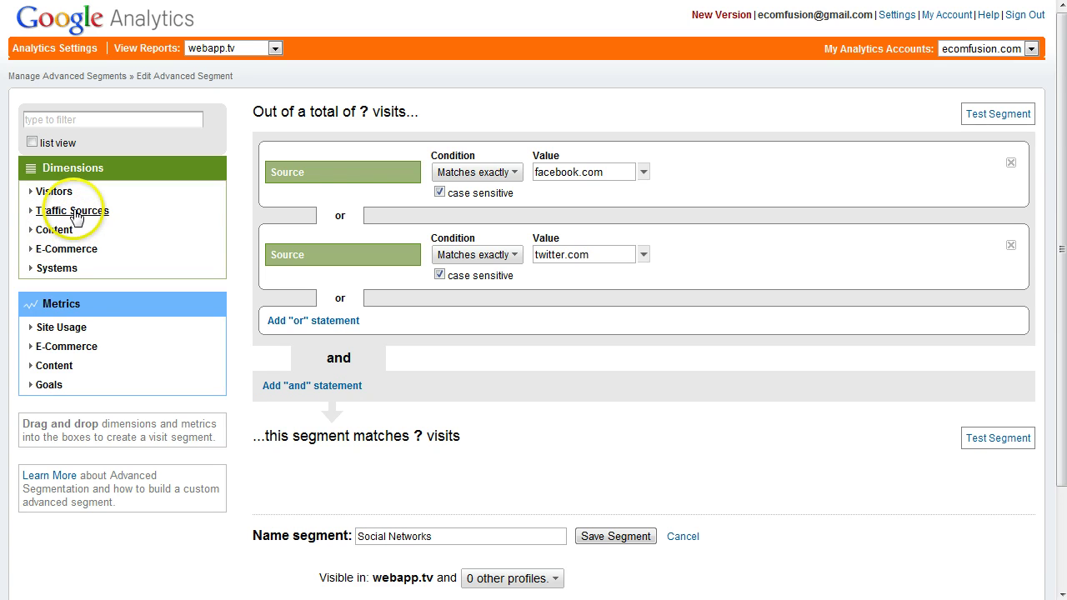
pyautogui.click(74, 210)
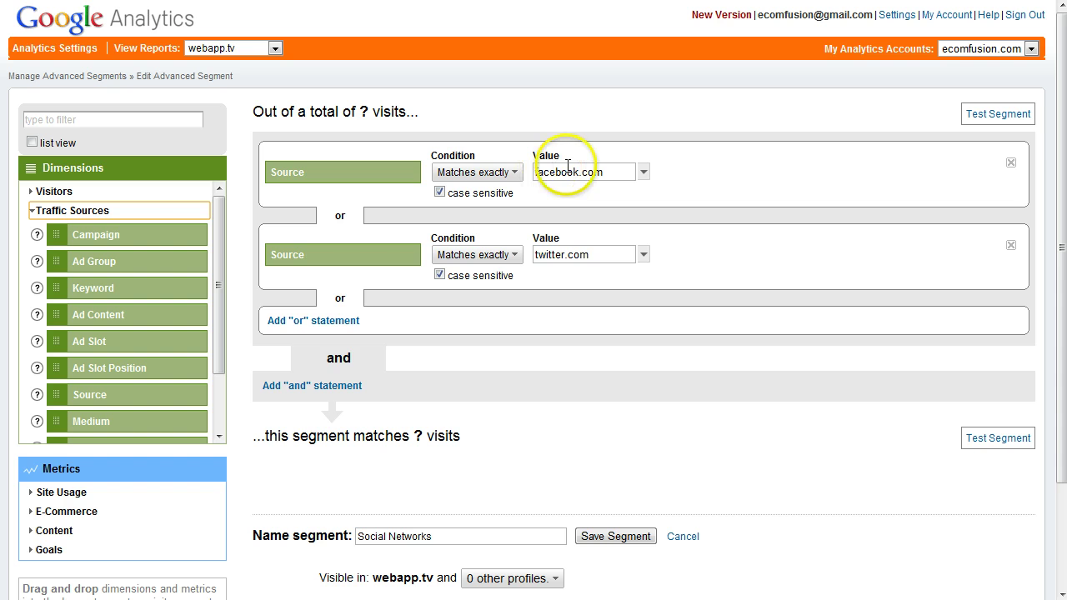
pyautogui.click(300, 325)
pyautogui.click(300, 325)
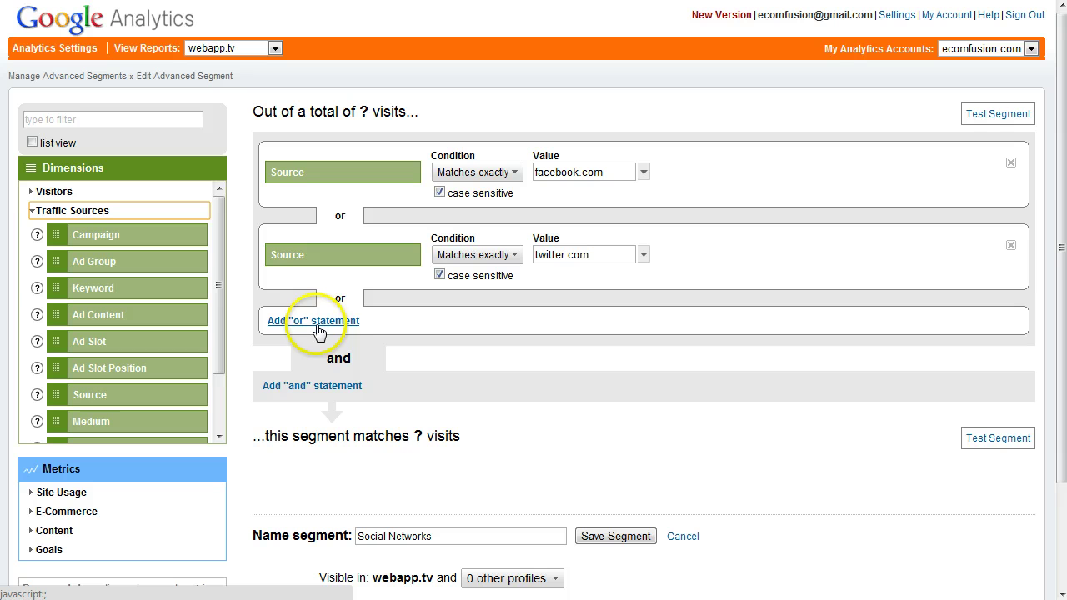
pyautogui.moveTo(85, 388); pyautogui.dragTo(314, 242)
pyautogui.click(593, 256)
# - Add linkedin.com as the third Source condition, test it at 12 visits, and save
pyautogui.click(321, 325)
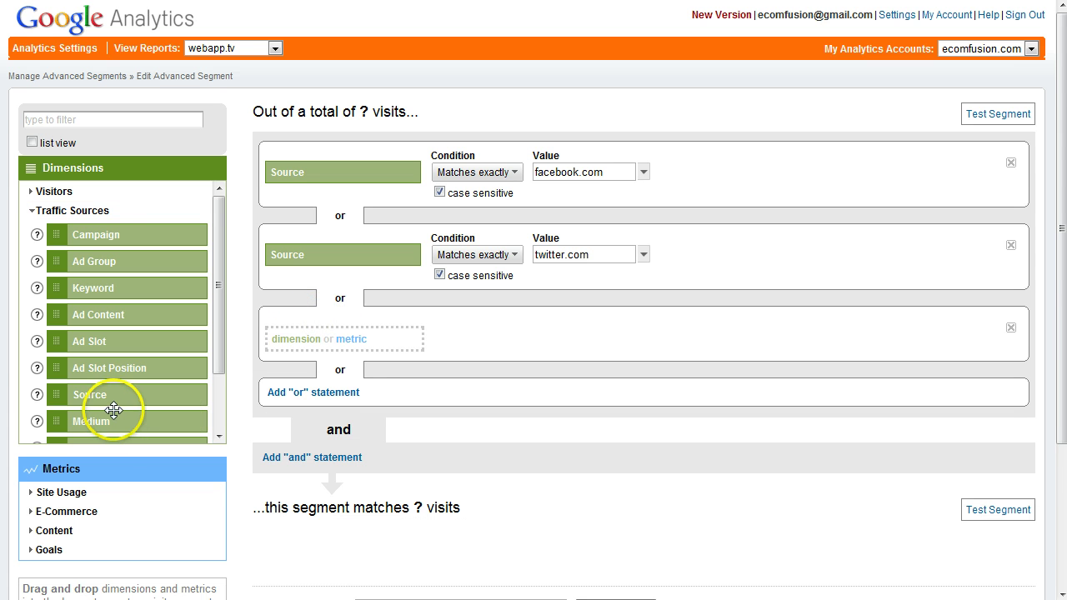
pyautogui.moveTo(143, 395); pyautogui.dragTo(307, 328)
pyautogui.click(561, 340)
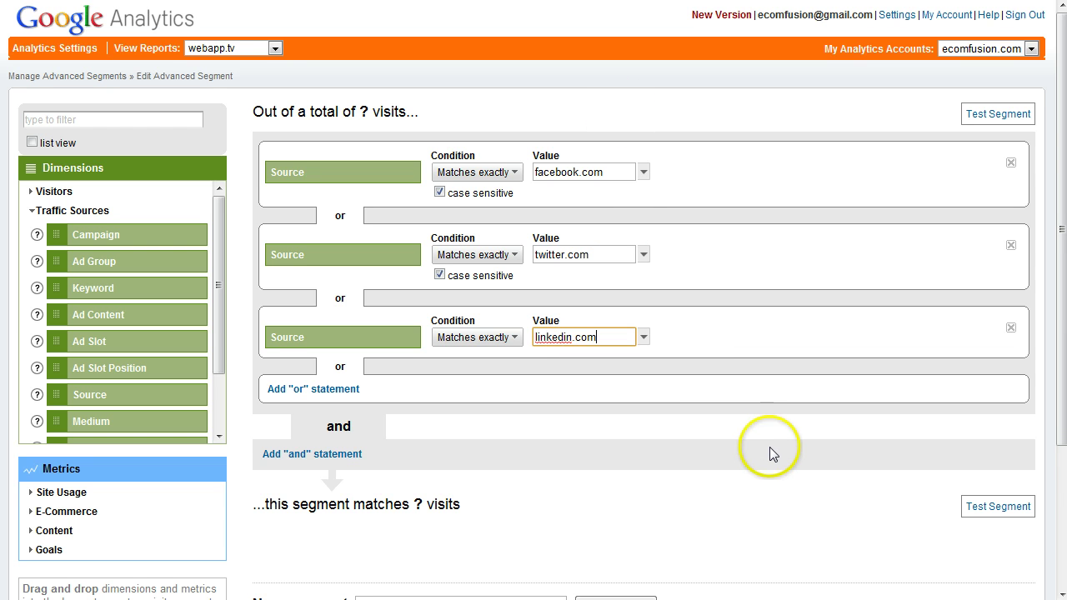
pyautogui.click(971, 506)
pyautogui.scroll(-2, 655, 459)
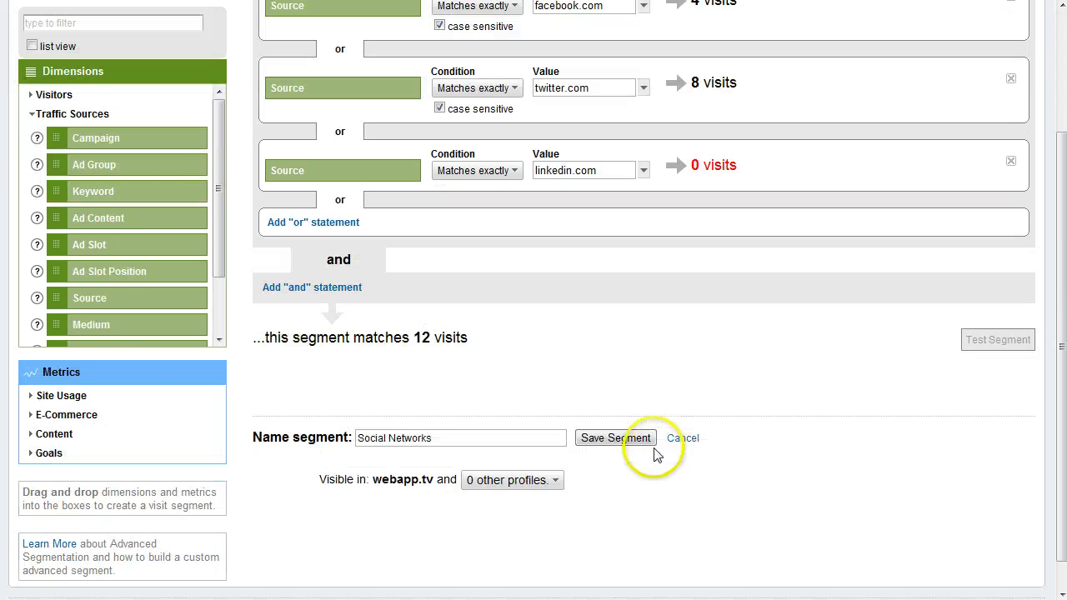
pyautogui.scroll(1, 725, 457)
pyautogui.scroll(-2, 708, 459)
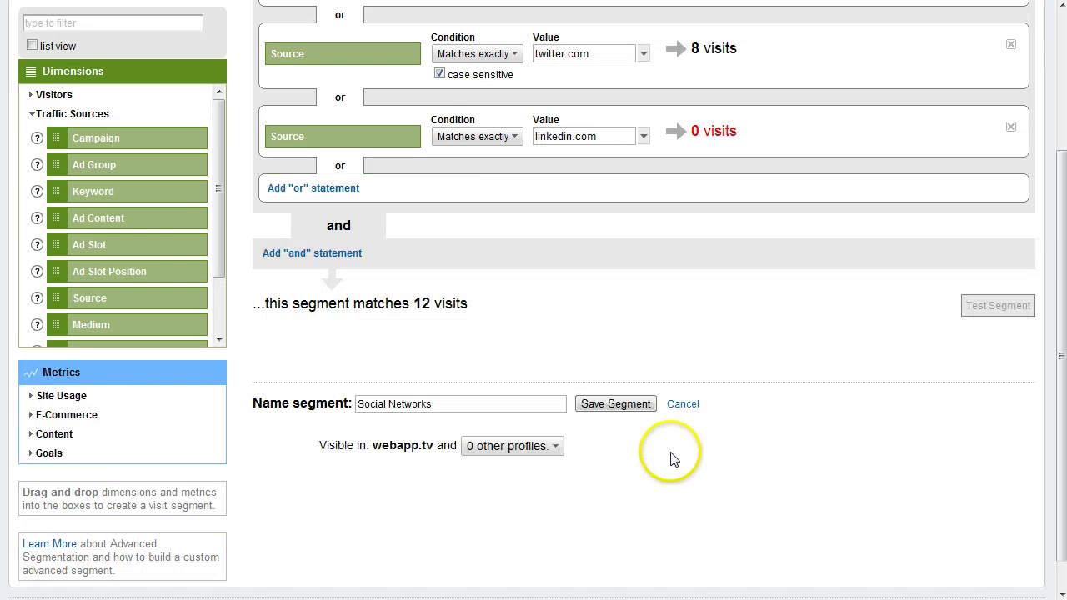
pyautogui.click(616, 405)
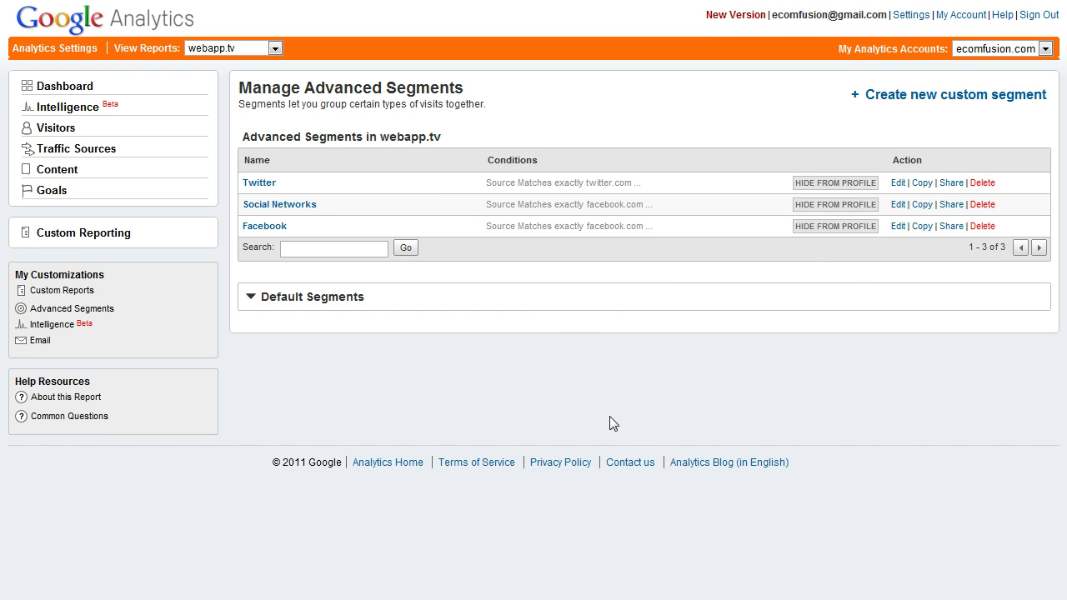
# - Review the Social Networks segment's three source conditions, then return to the website profiles overview
pyautogui.click(897, 204)
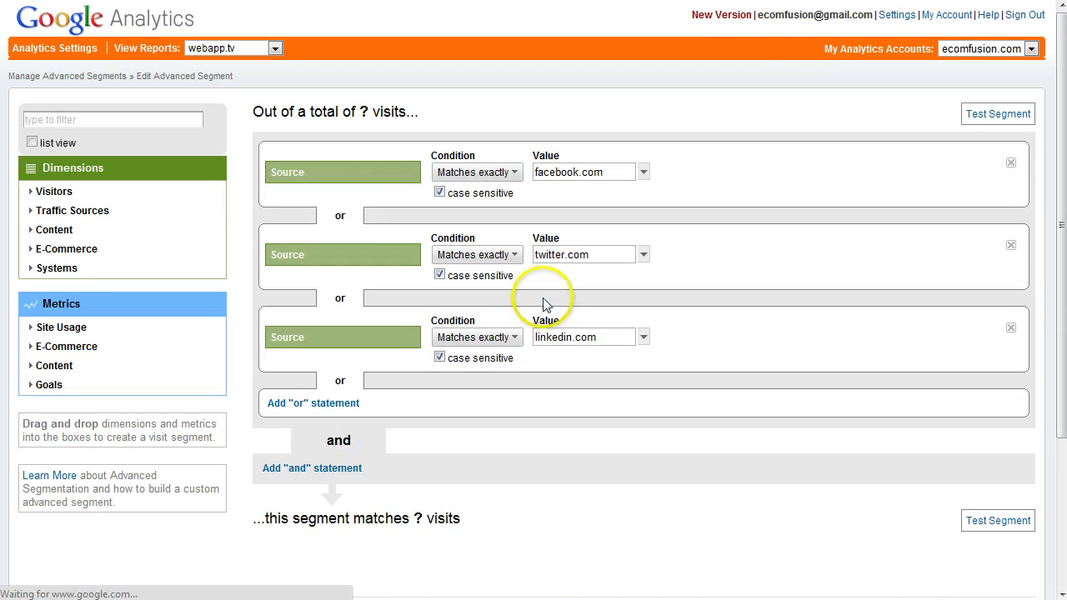
pyautogui.click(342, 298)
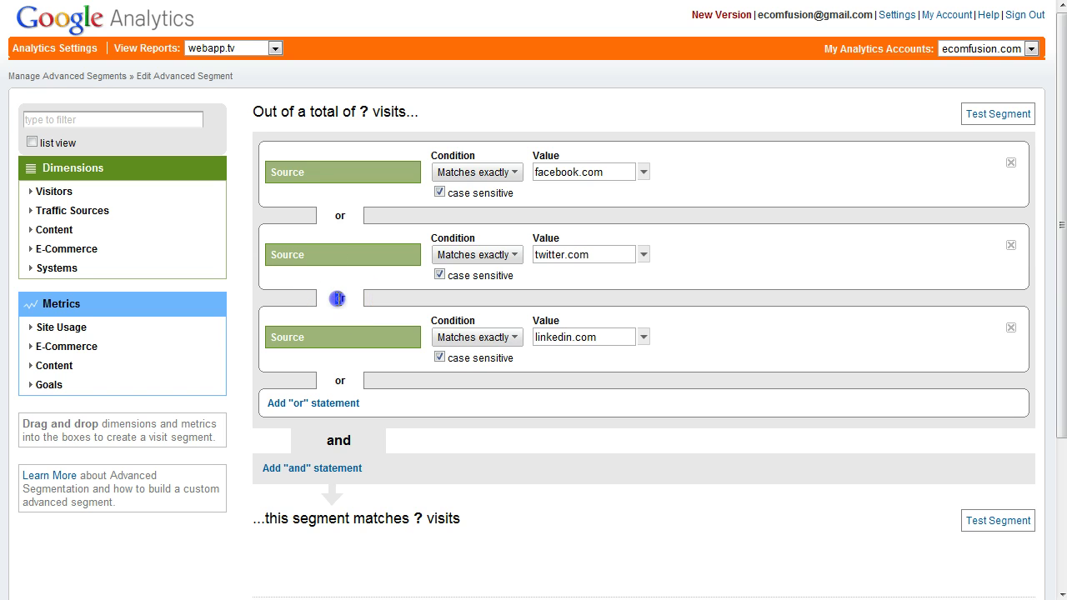
pyautogui.moveTo(337, 298); pyautogui.dragTo(346, 300)
pyautogui.click(347, 305)
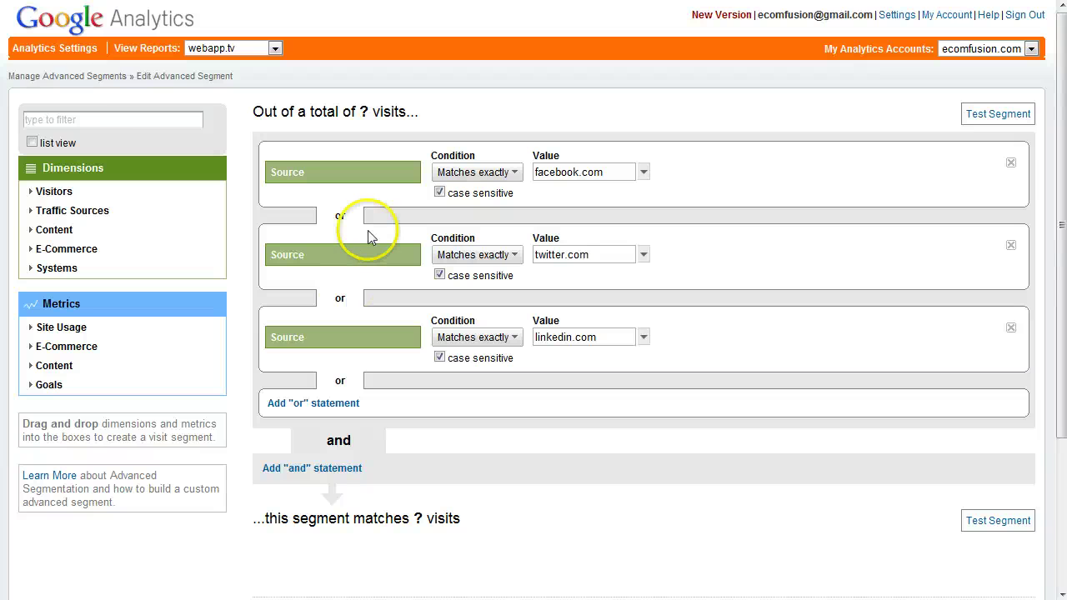
pyautogui.click(72, 50)
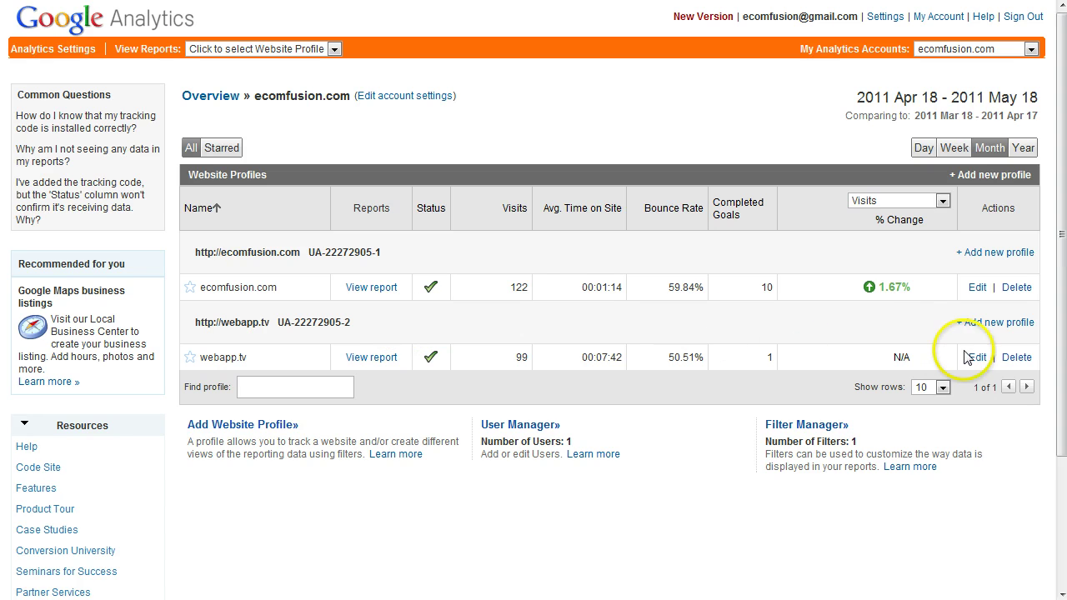
# - Open the webapp.tv profile settings and locate the My IP filter
pyautogui.click(976, 358)
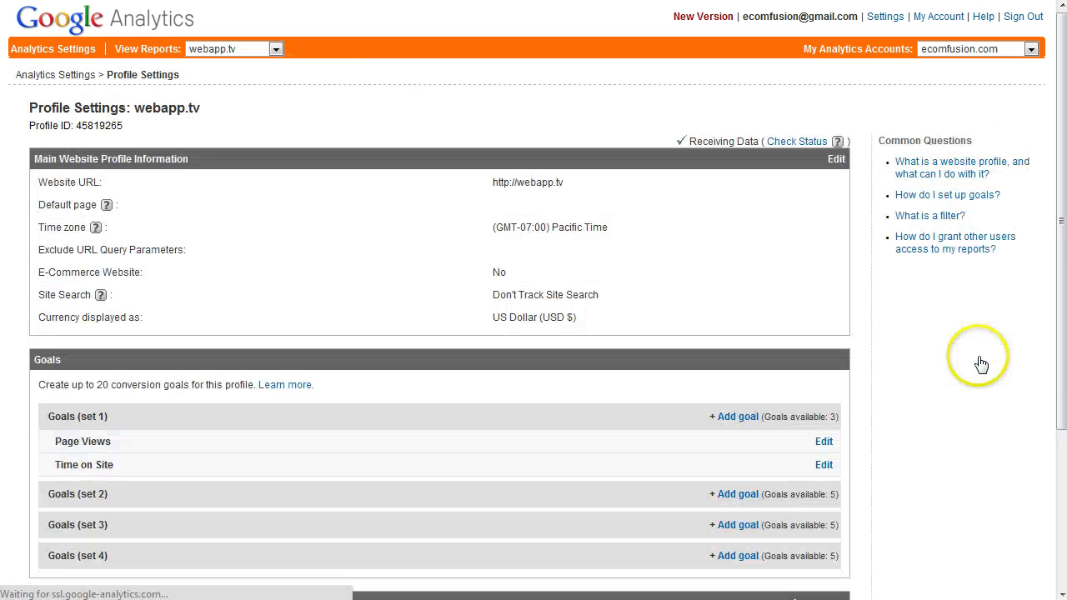
pyautogui.scroll(-5, 292, 315)
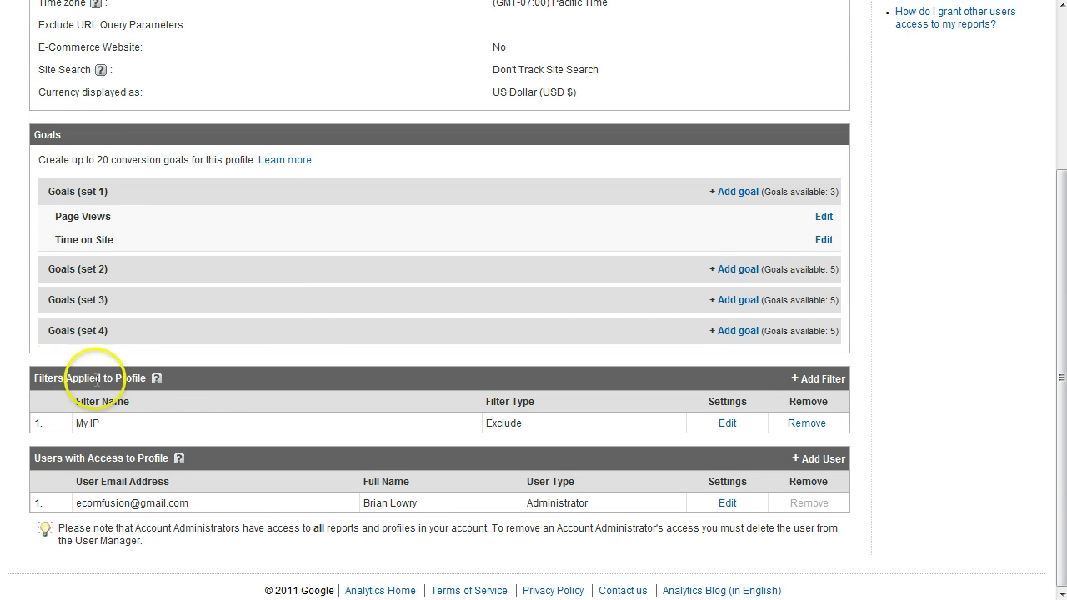
pyautogui.moveTo(76, 423); pyautogui.dragTo(100, 424)
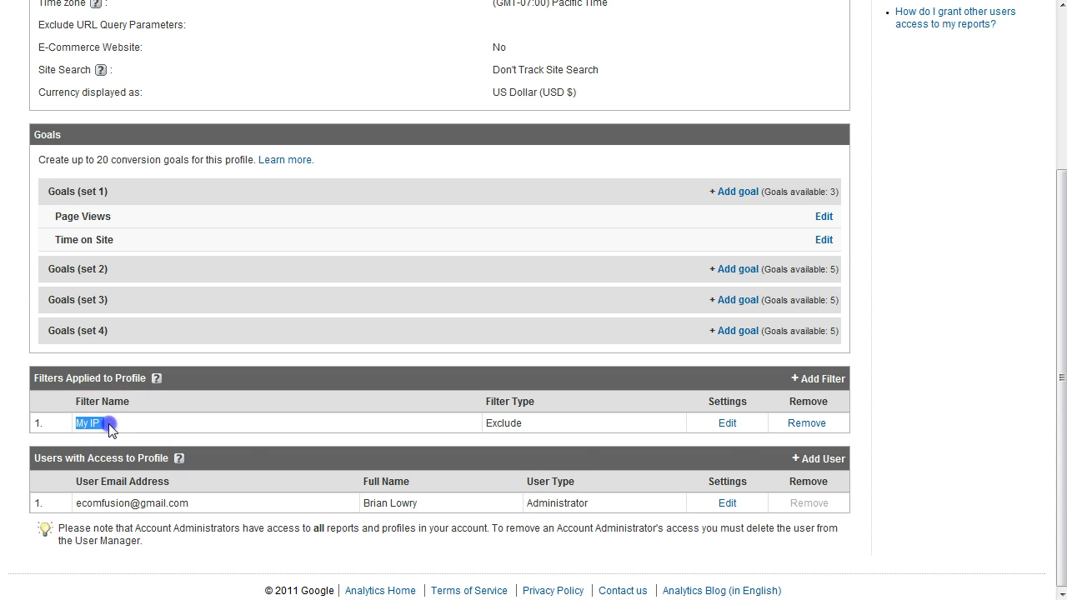
pyautogui.click(104, 424)
# - Inspect the My IP filter's traffic type and IP match condition without changing them
pyautogui.click(727, 423)
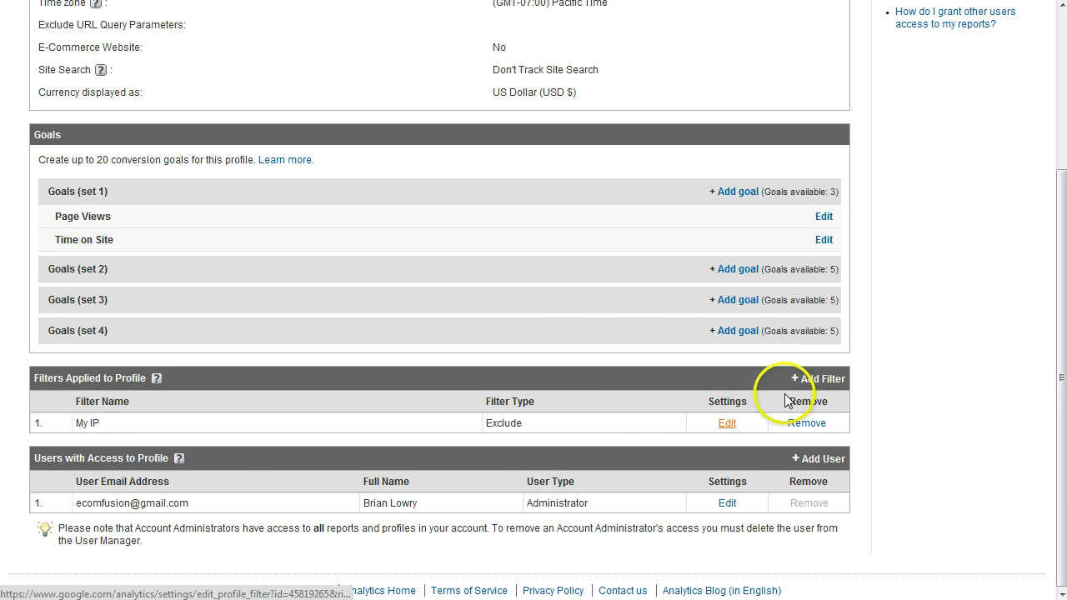
pyautogui.click(727, 424)
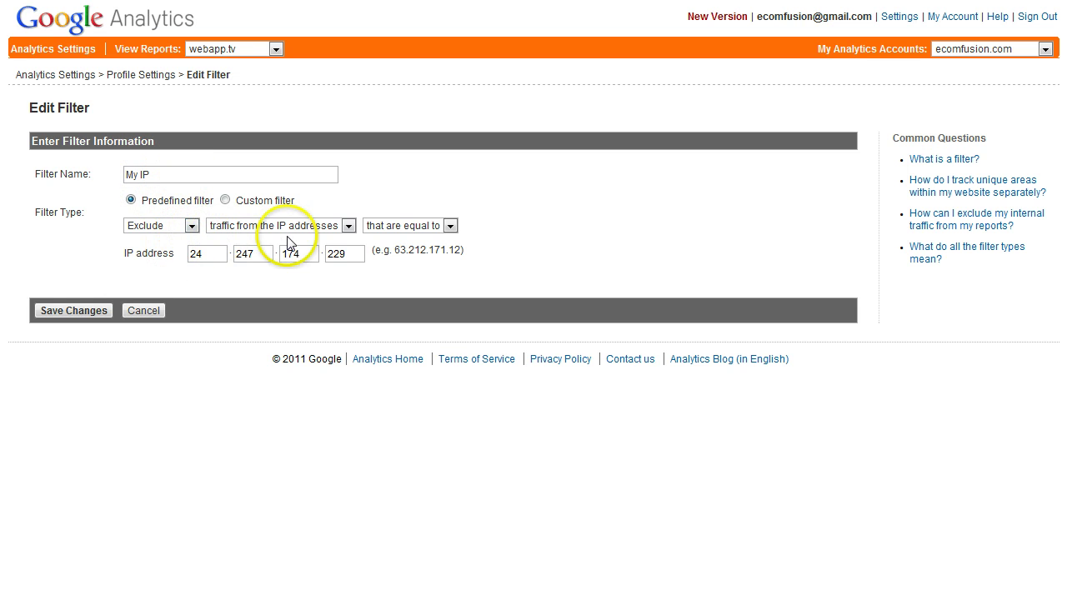
pyautogui.click(348, 227)
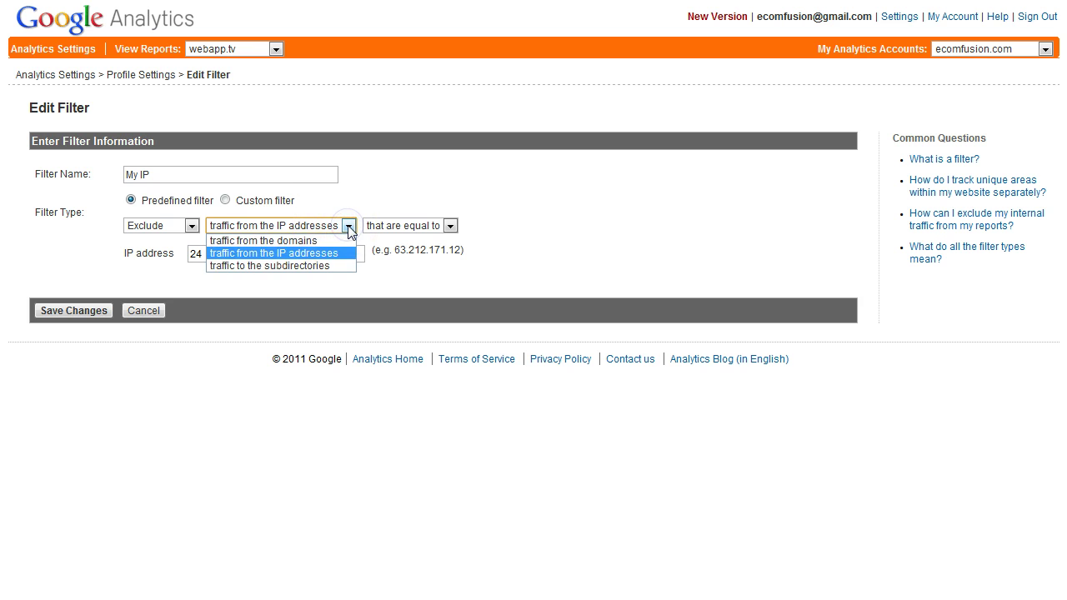
pyautogui.click(348, 226)
pyautogui.click(450, 226)
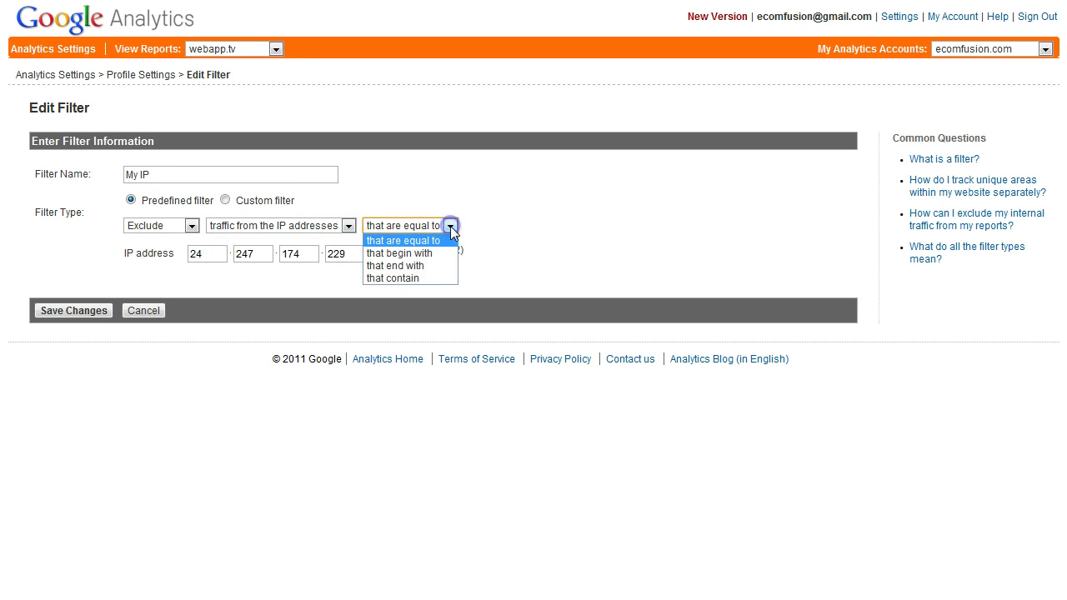
pyautogui.click(450, 226)
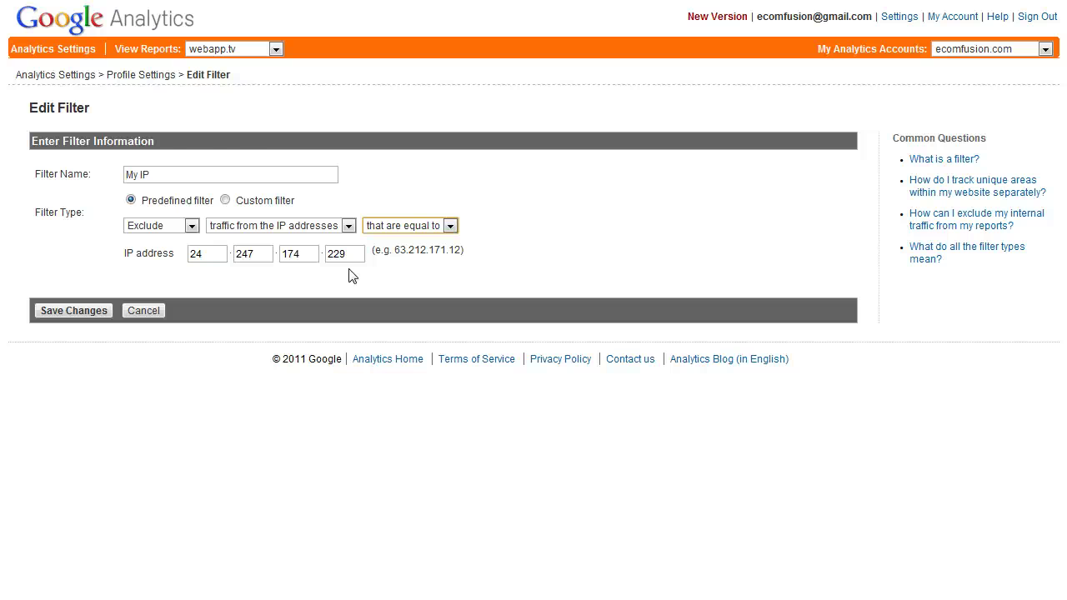
# - Return to the webapp.tv profile settings and find the Page Views goal in Goals set 1
pyautogui.click(155, 76)
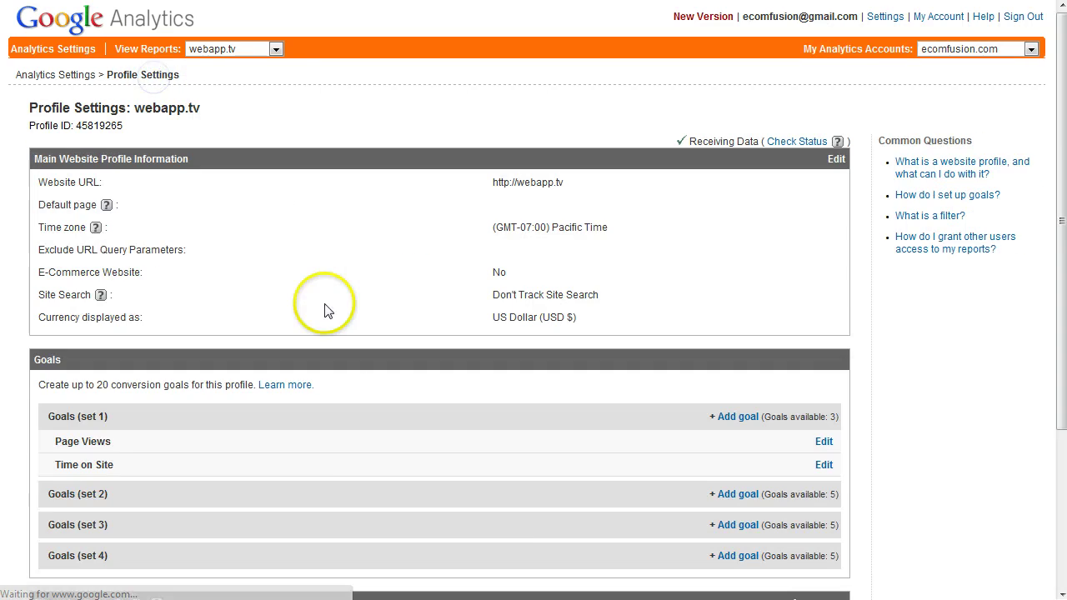
pyautogui.scroll(-2, 395, 328)
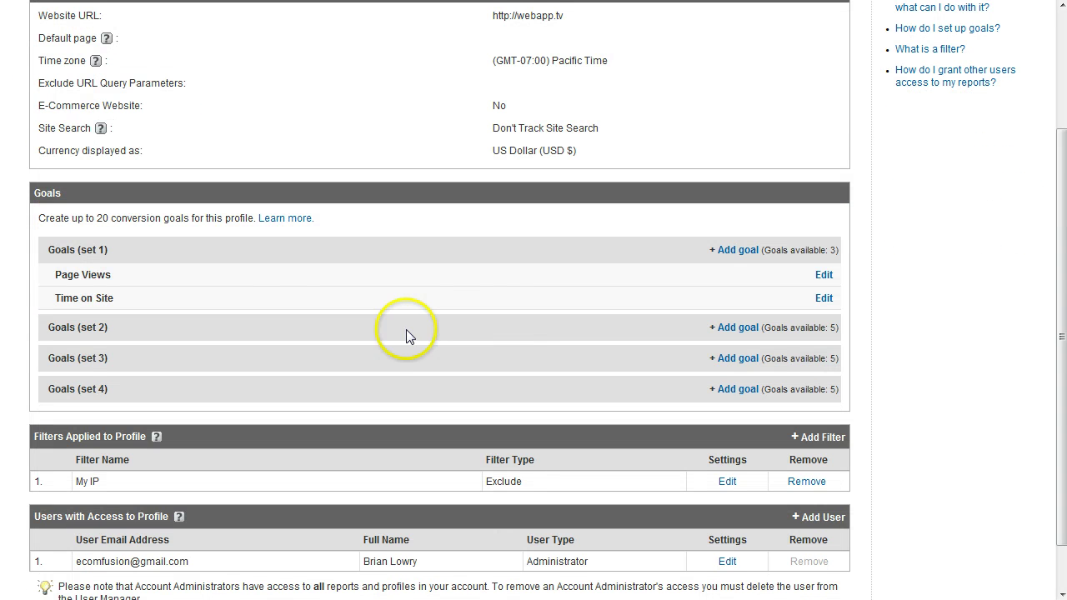
pyautogui.moveTo(52, 274); pyautogui.dragTo(107, 275)
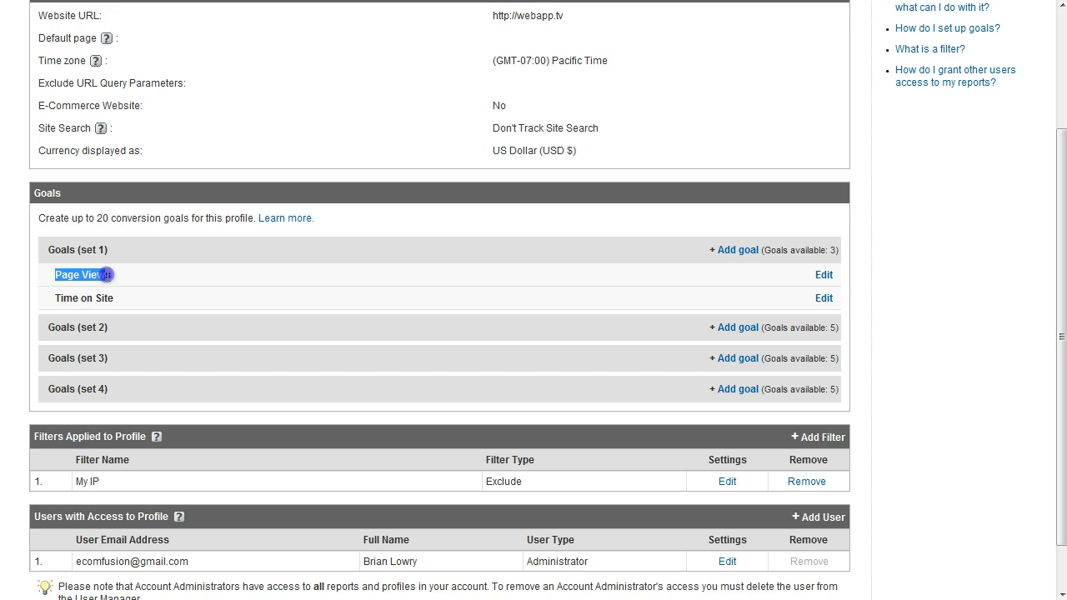
pyautogui.click(108, 276)
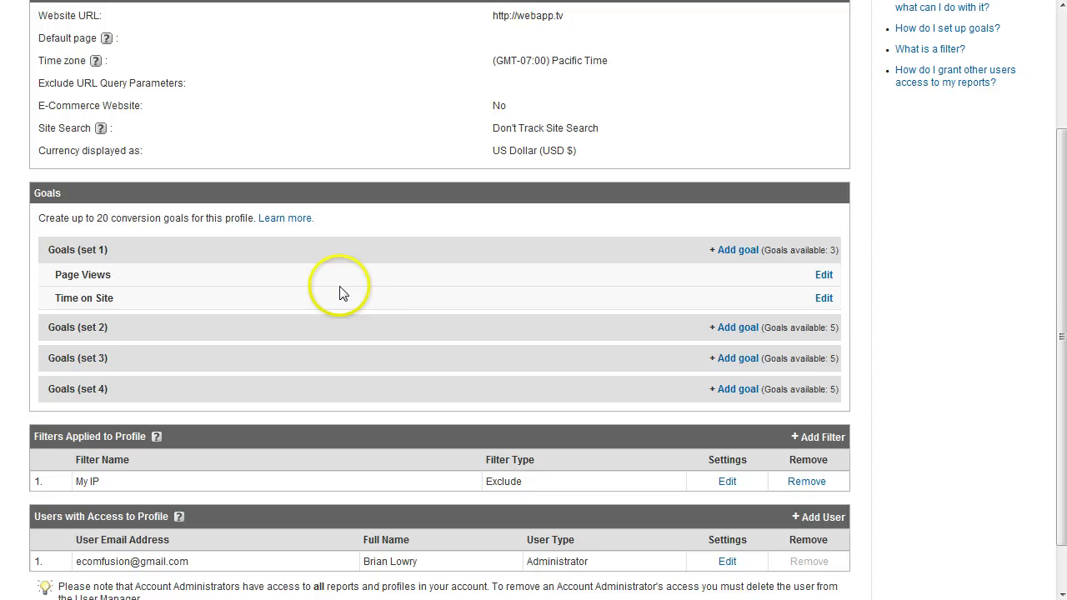
# - Keep the Page Views goal condition at Greater than 2 pages and save the goal
pyautogui.click(823, 274)
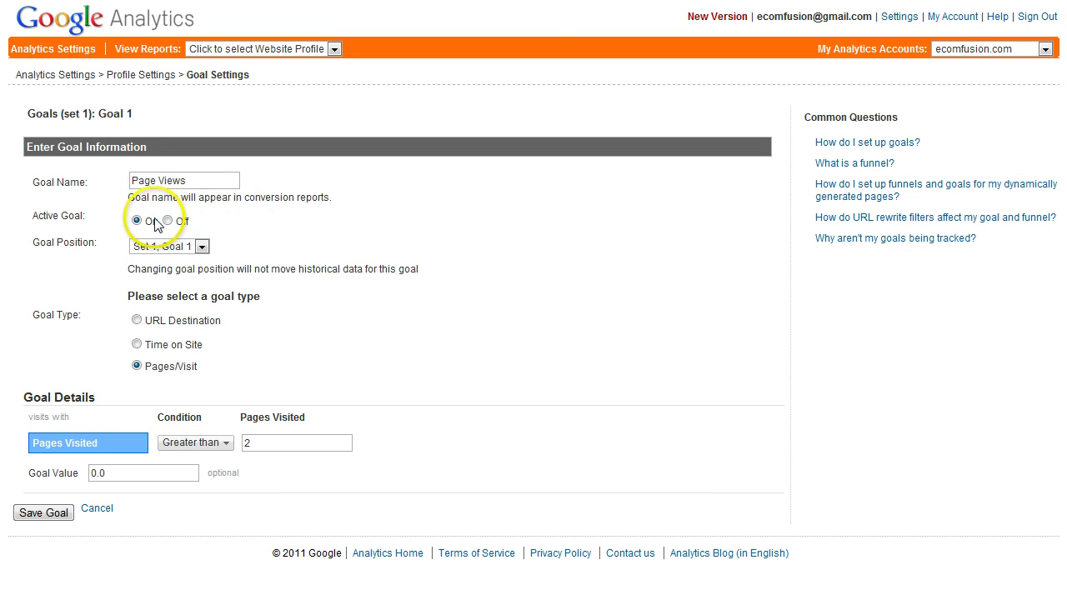
pyautogui.click(173, 269)
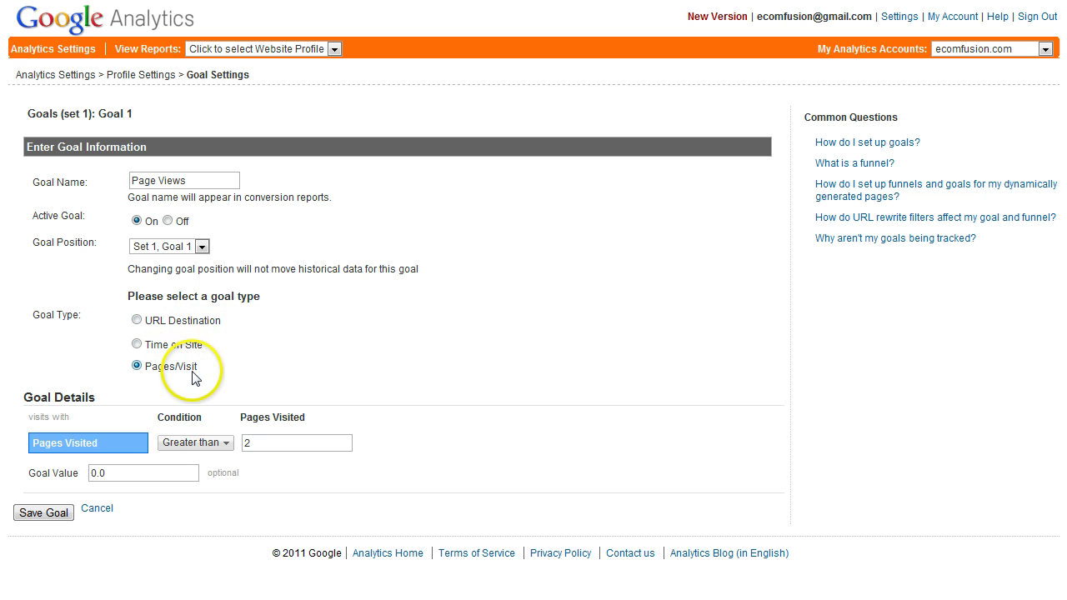
pyautogui.click(225, 445)
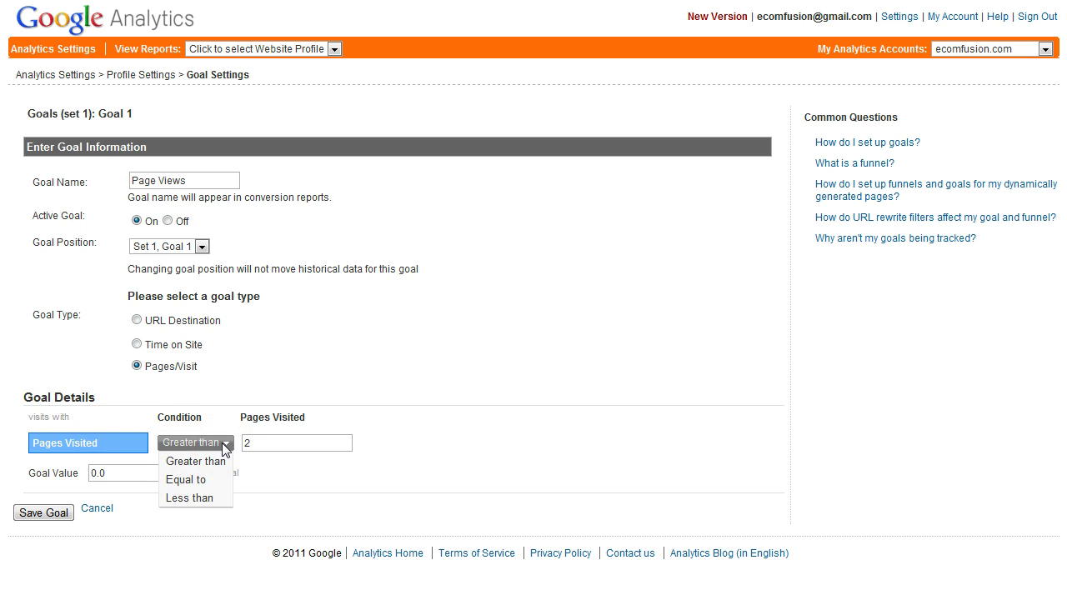
pyautogui.click(194, 461)
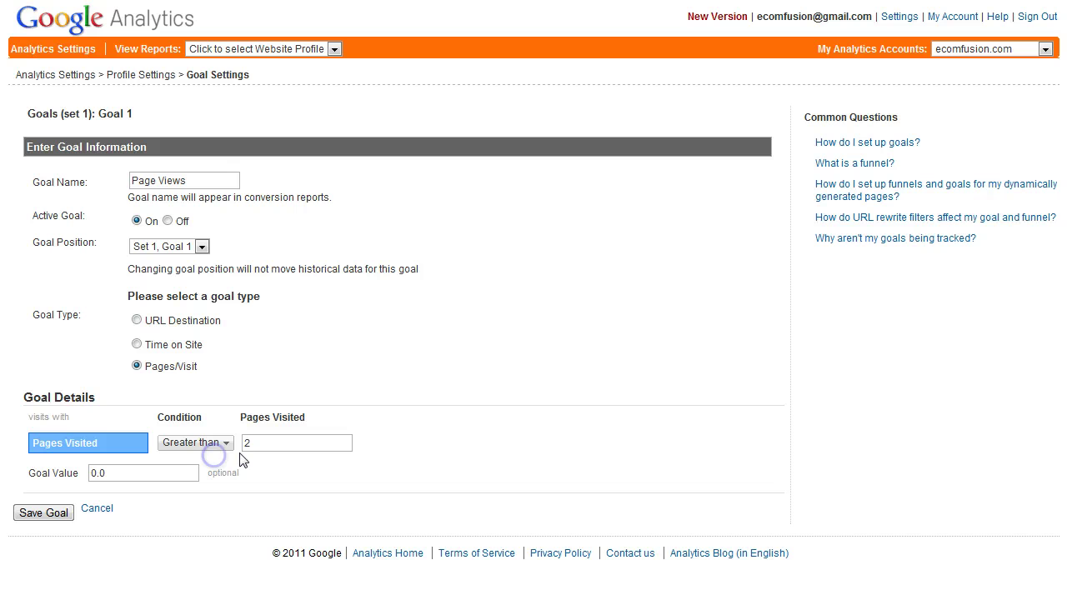
pyautogui.click(250, 443)
pyautogui.click(259, 481)
pyautogui.click(217, 473)
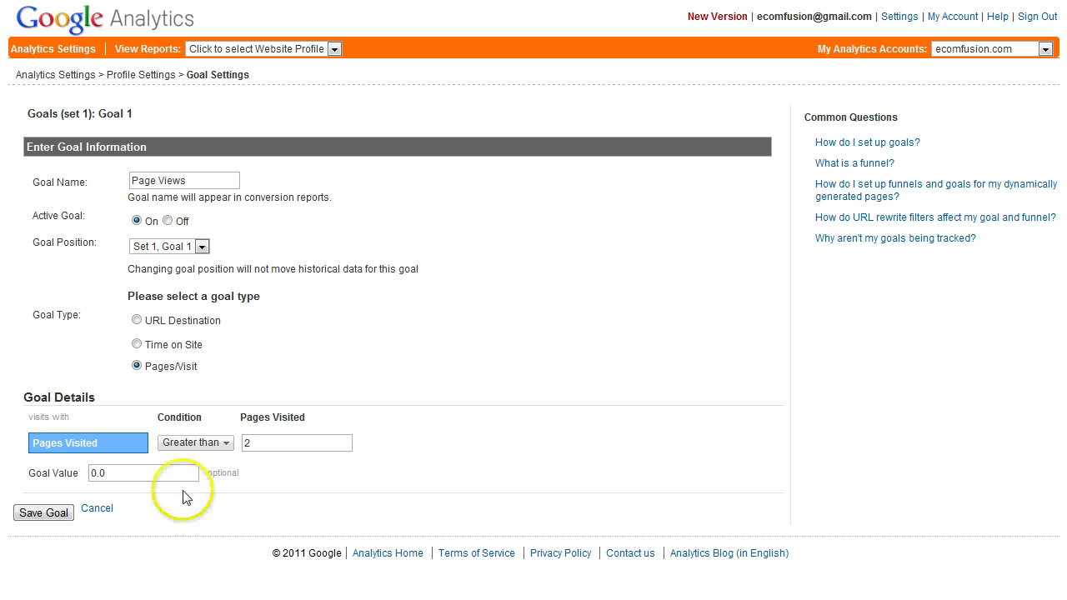
pyautogui.click(40, 512)
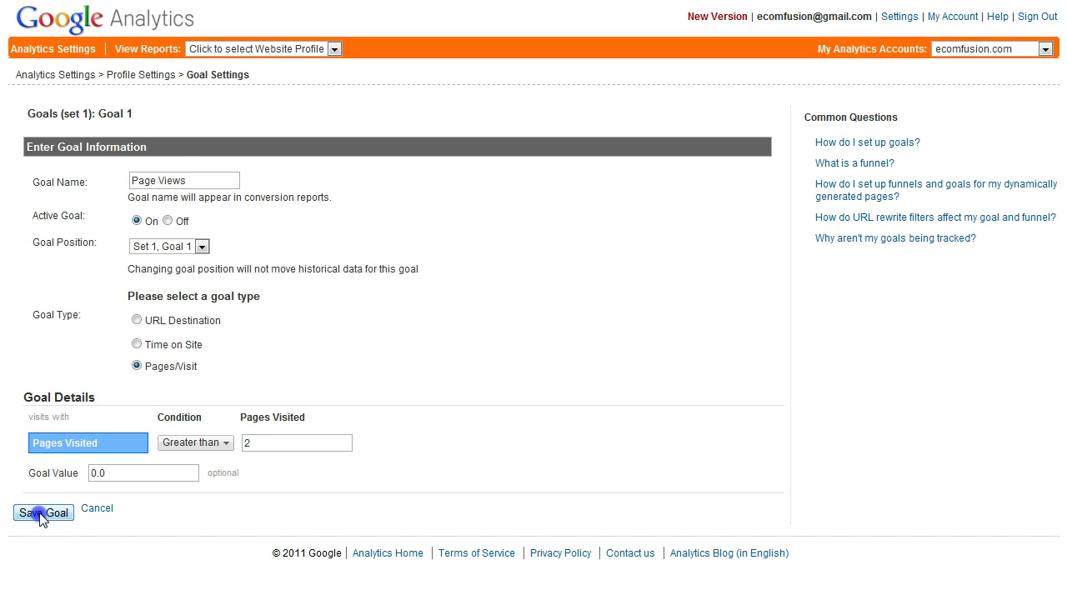
pyautogui.scroll(-2, 250, 408)
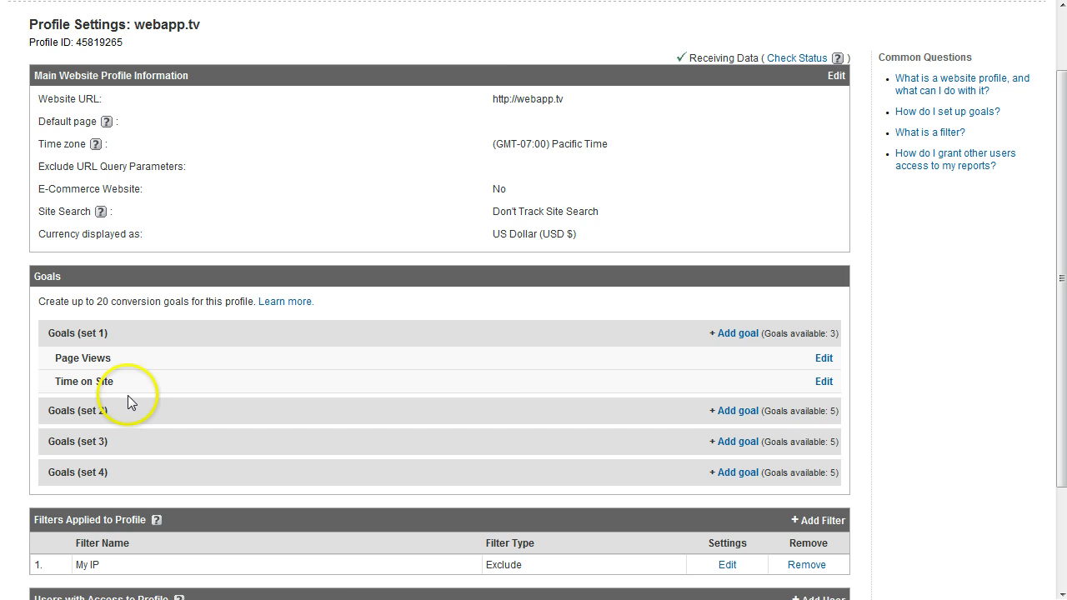
# - Check the Time on Site goal's Greater than 5 minutes threshold and save it
pyautogui.click(823, 378)
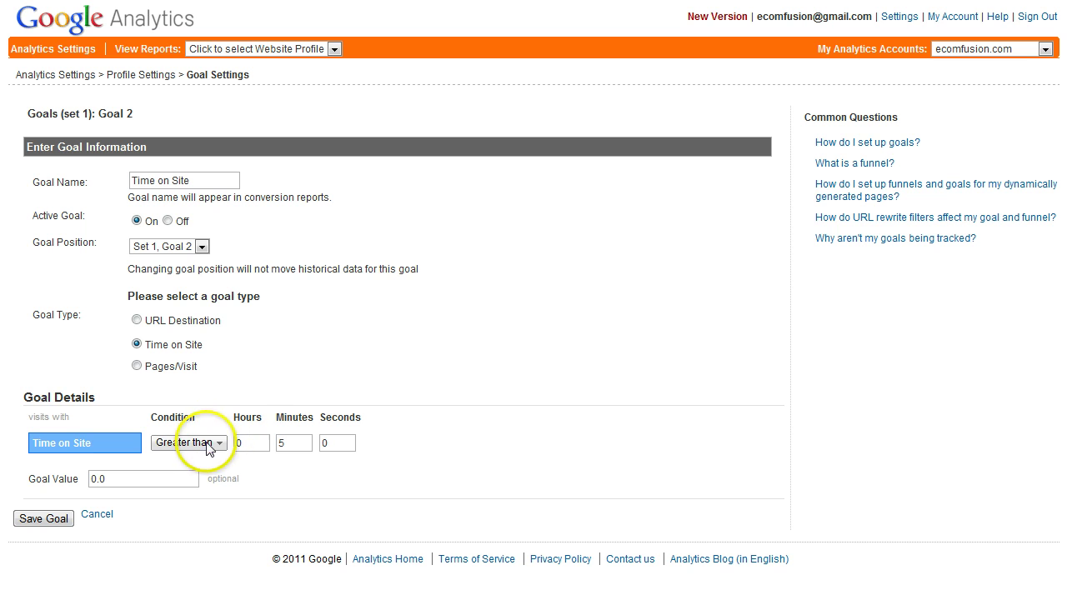
pyautogui.click(284, 442)
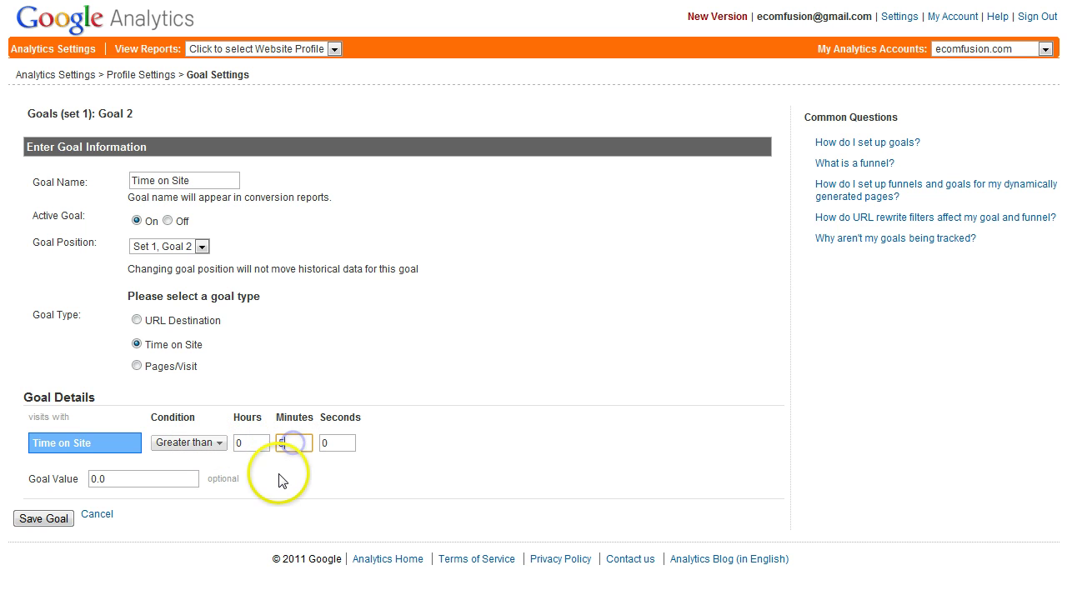
pyautogui.click(51, 518)
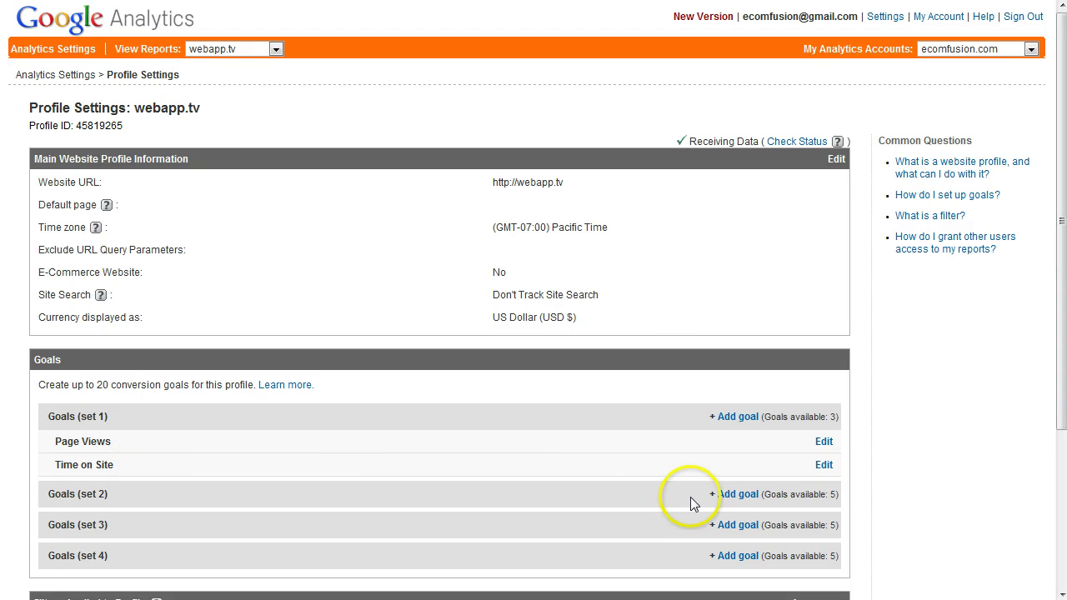
# - Start a set-2 goal named 'whitepaper dwnload' as a URL Destination with Exact Match
pyautogui.click(737, 495)
pyautogui.click(197, 183)
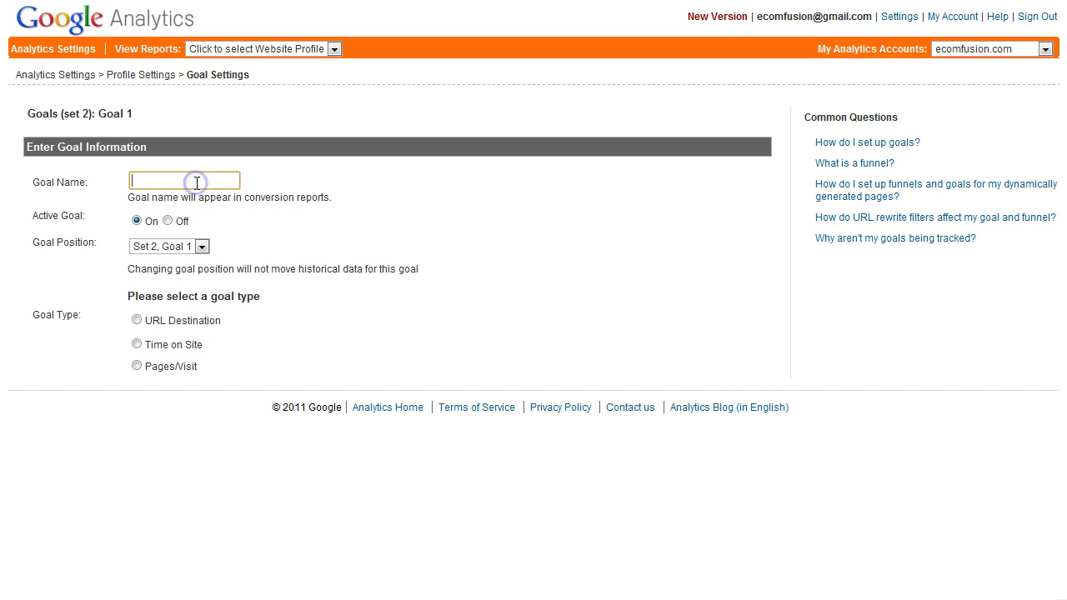
pyautogui.write('whitepaper dwnl')
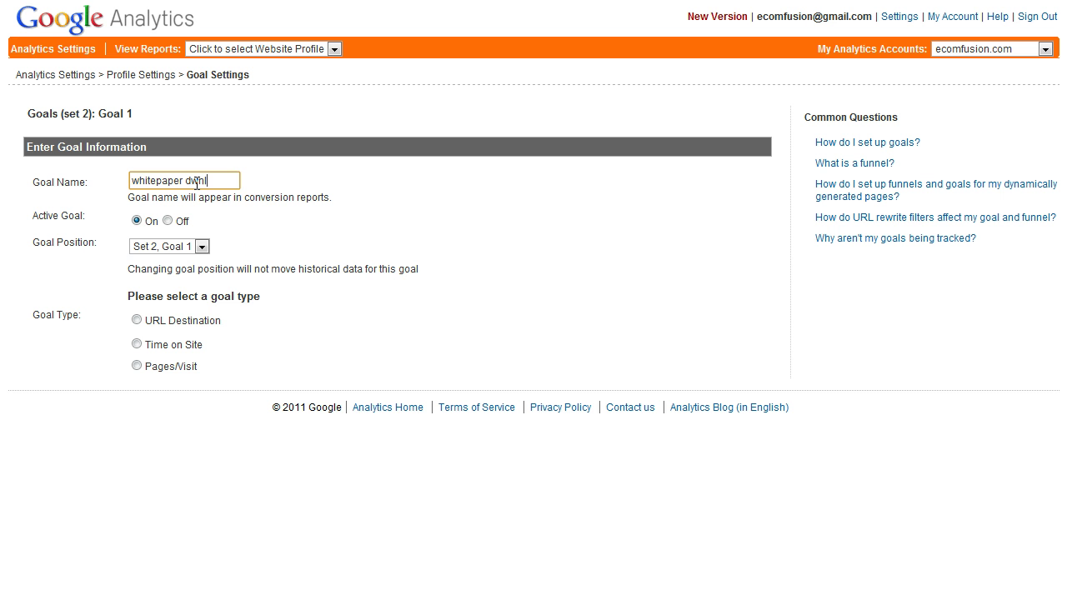
pyautogui.write('oad')
pyautogui.click(218, 196)
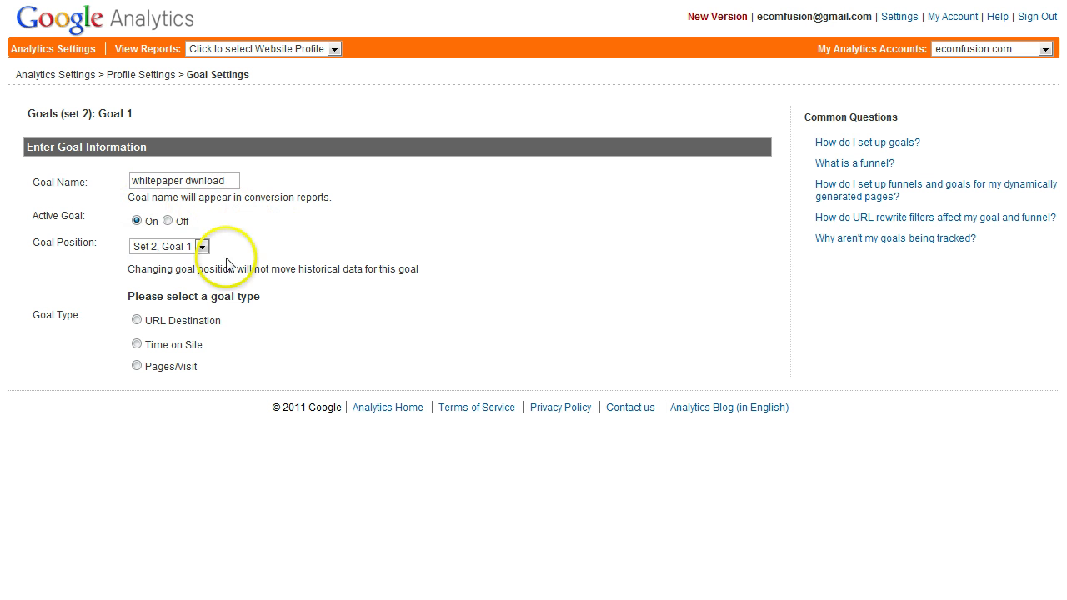
pyautogui.click(138, 321)
pyautogui.scroll(-3, 350, 374)
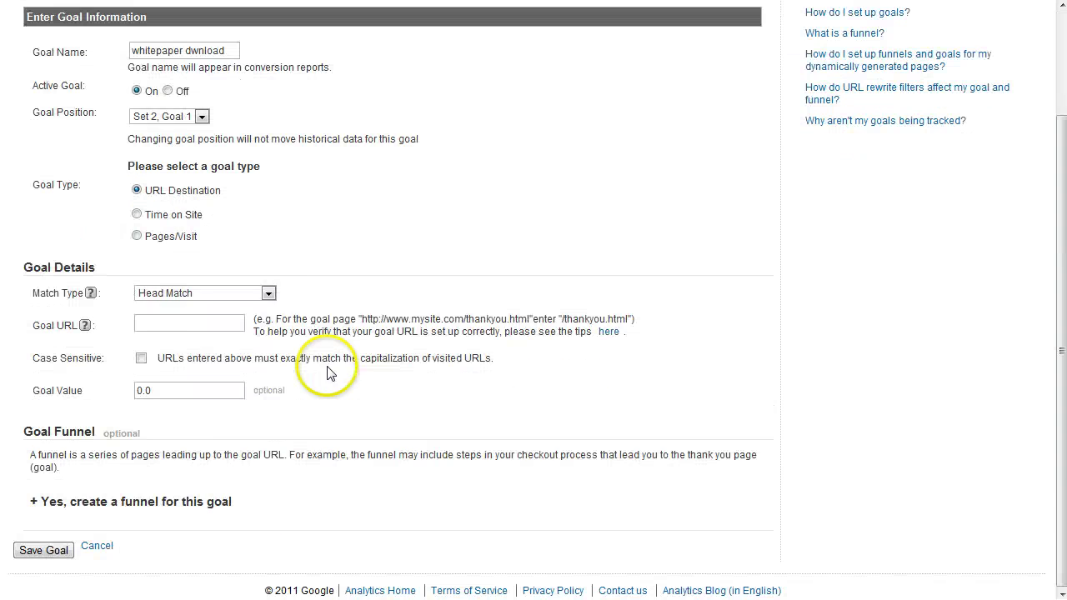
pyautogui.click(268, 294)
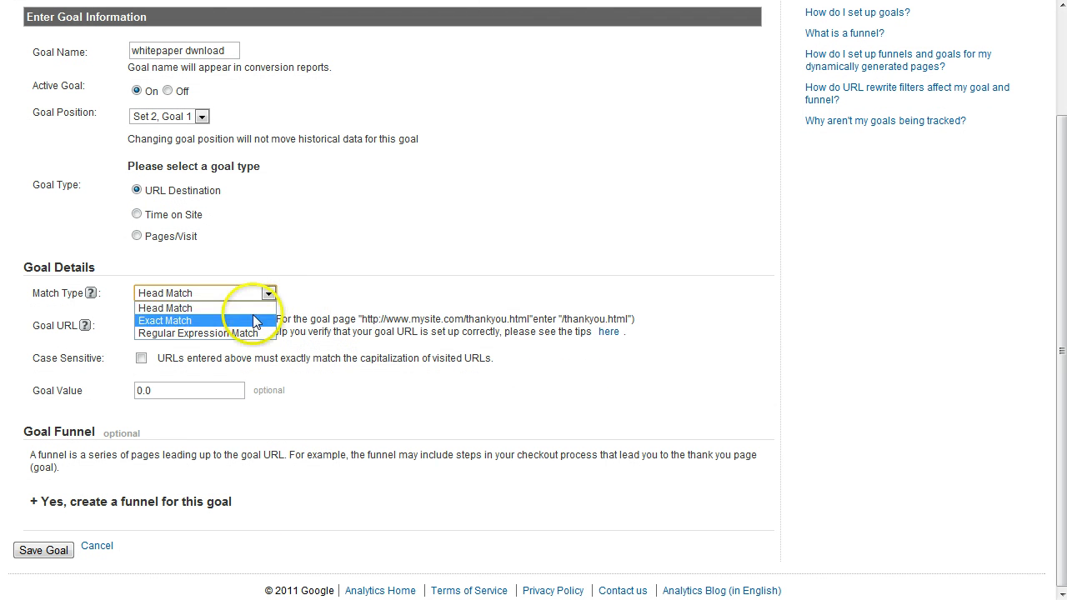
pyautogui.click(253, 319)
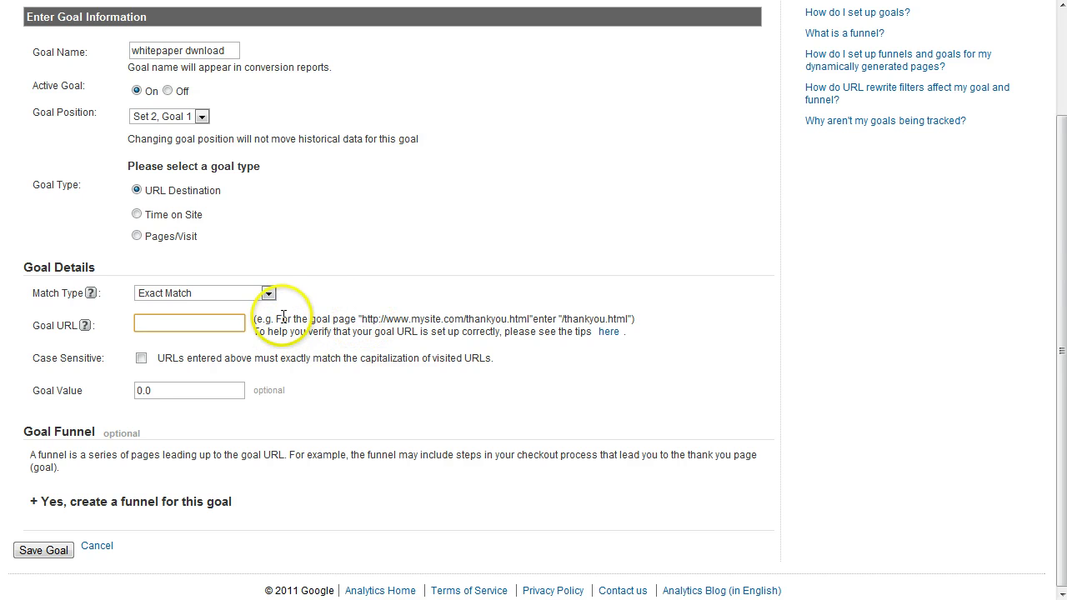
# - Copy the example thank-you page URL into the Goal URL field
pyautogui.moveTo(361, 319); pyautogui.dragTo(527, 319)
pyautogui.rightClick(523, 317)
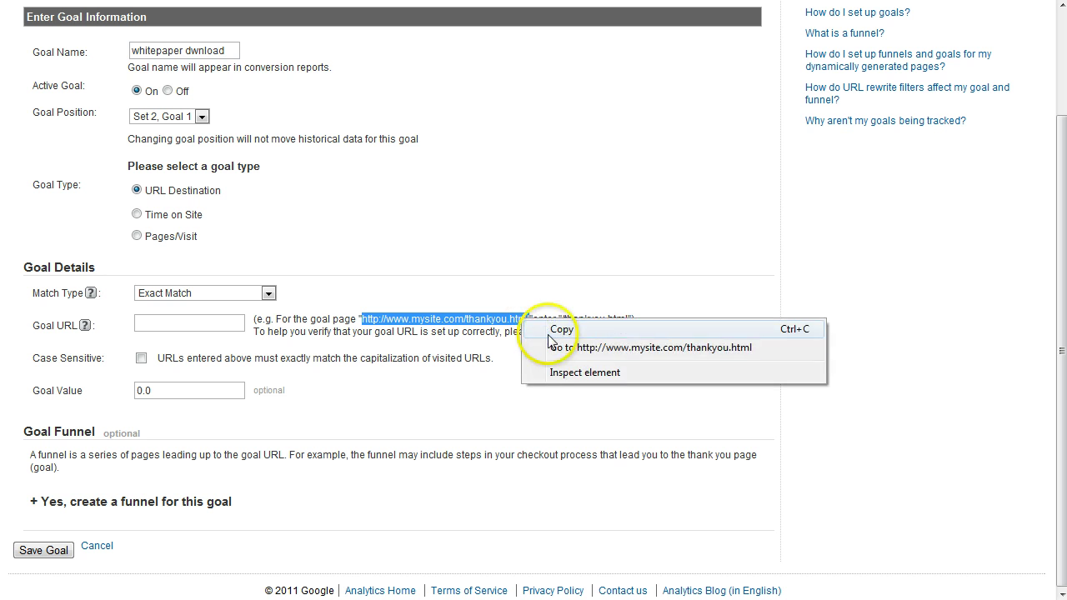
pyautogui.click(550, 329)
pyautogui.rightClick(190, 324)
pyautogui.click(246, 408)
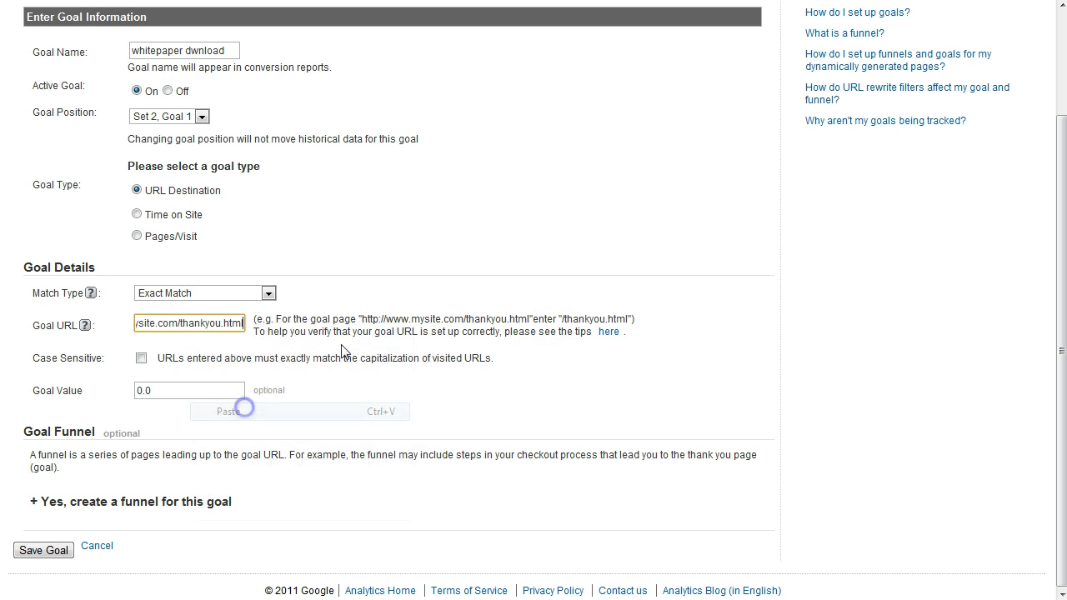
pyautogui.moveTo(178, 323); pyautogui.dragTo(107, 324)
pyautogui.click(160, 324)
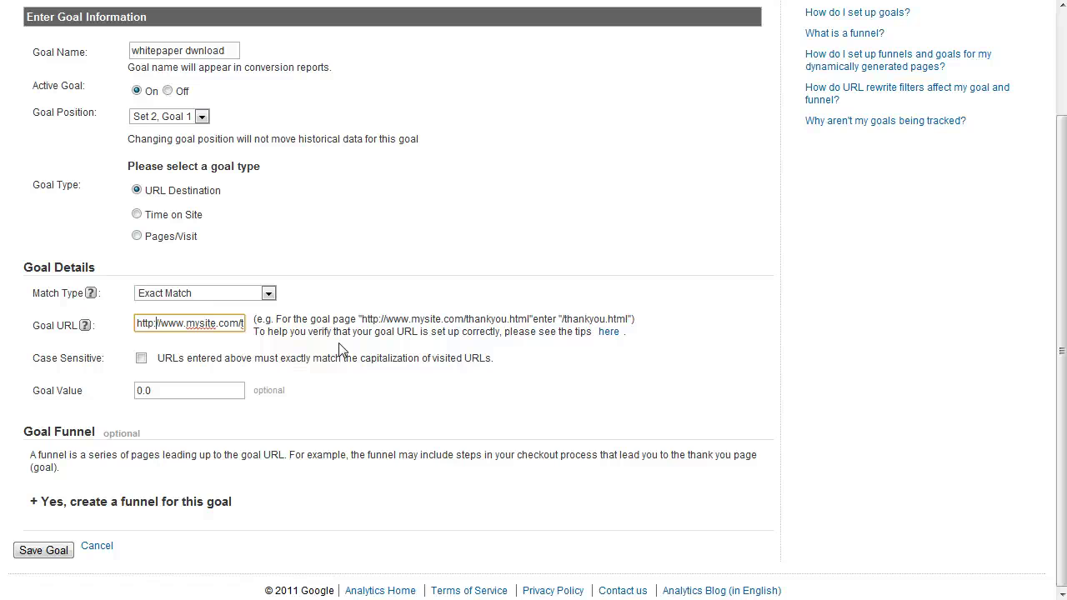
# - Adjust the remaining goal fields and save the whitepaper dwnload goal
pyautogui.click(140, 407)
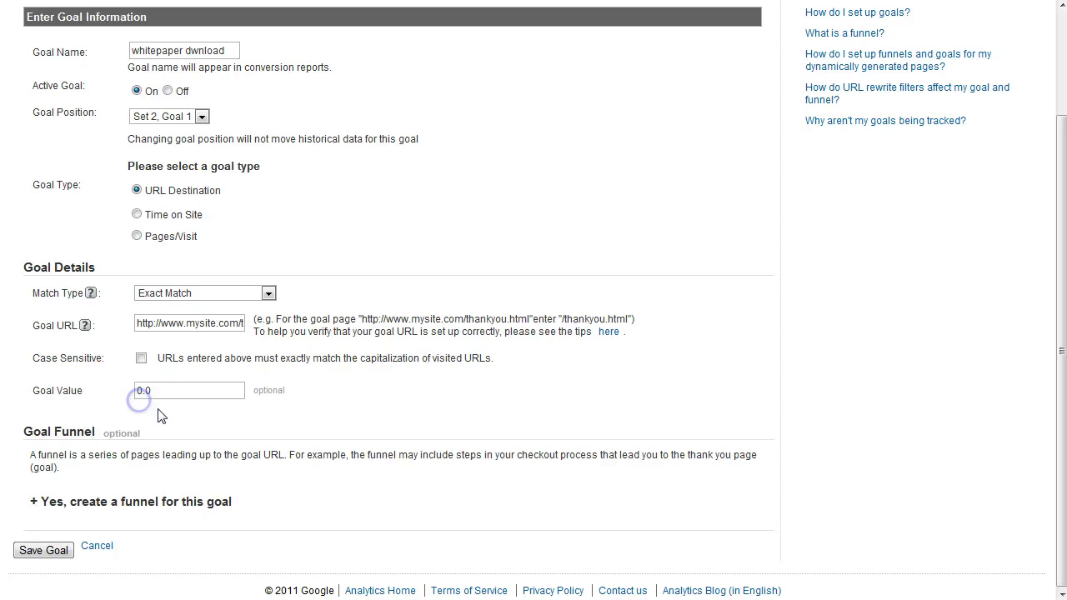
pyautogui.click(159, 411)
pyautogui.click(155, 403)
pyautogui.click(171, 475)
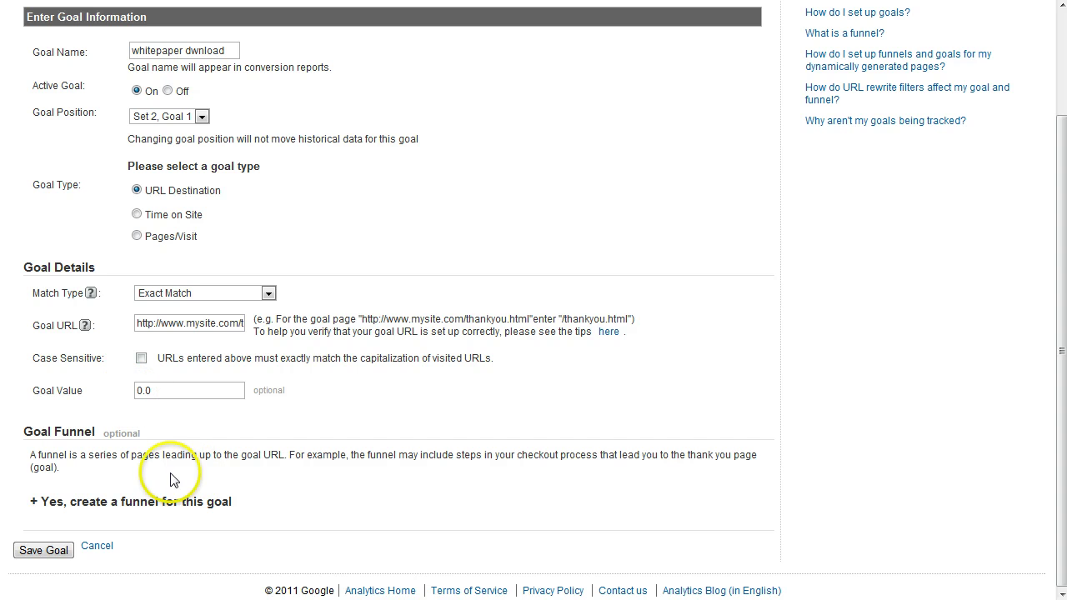
pyautogui.click(117, 472)
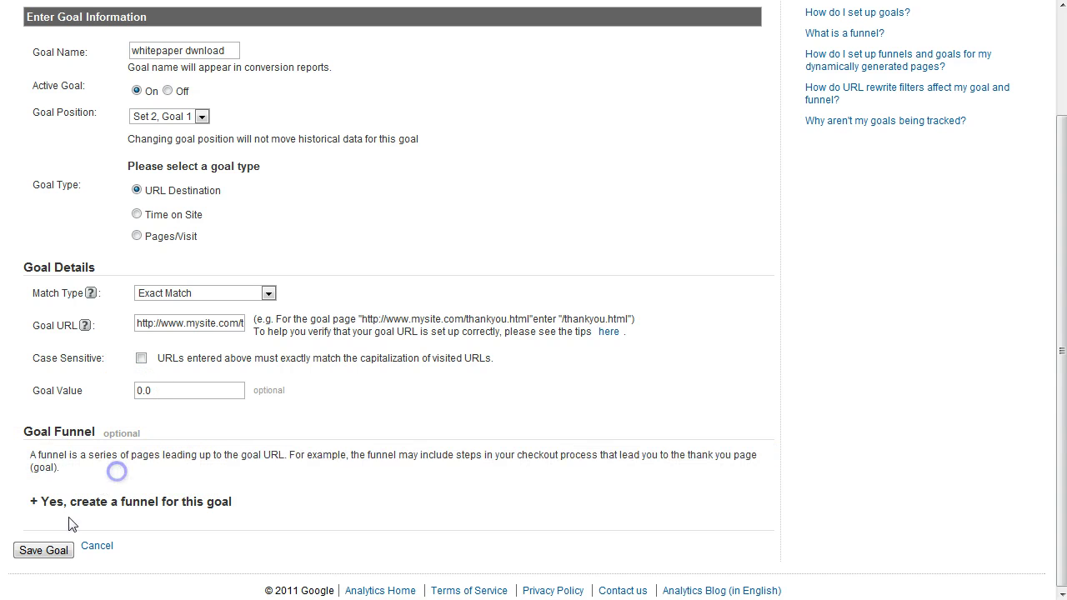
pyautogui.click(46, 550)
pyautogui.scroll(-2, 190, 432)
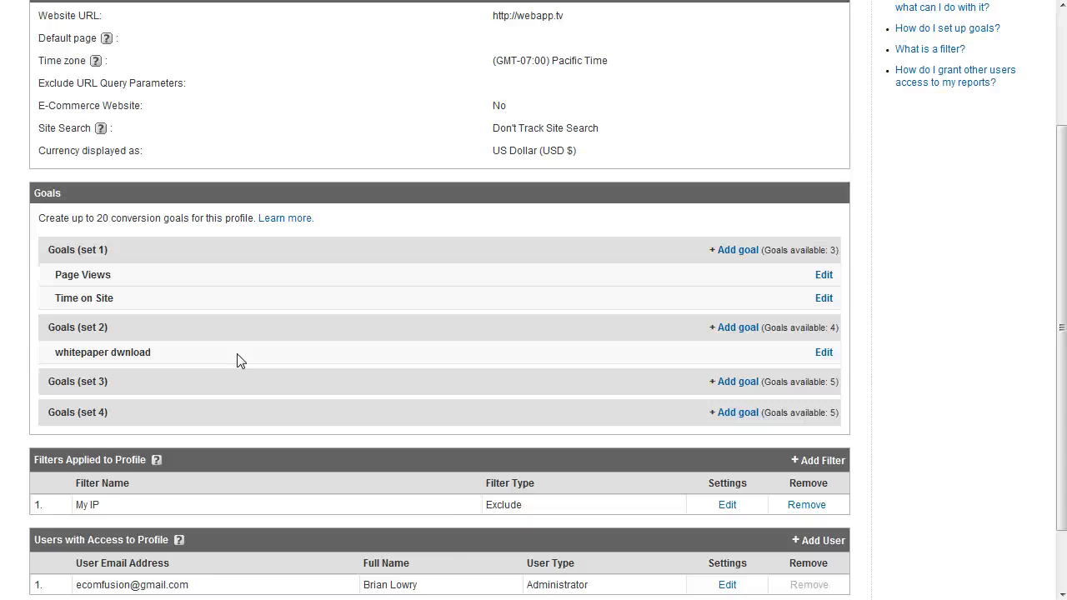
pyautogui.scroll(2, 236, 360)
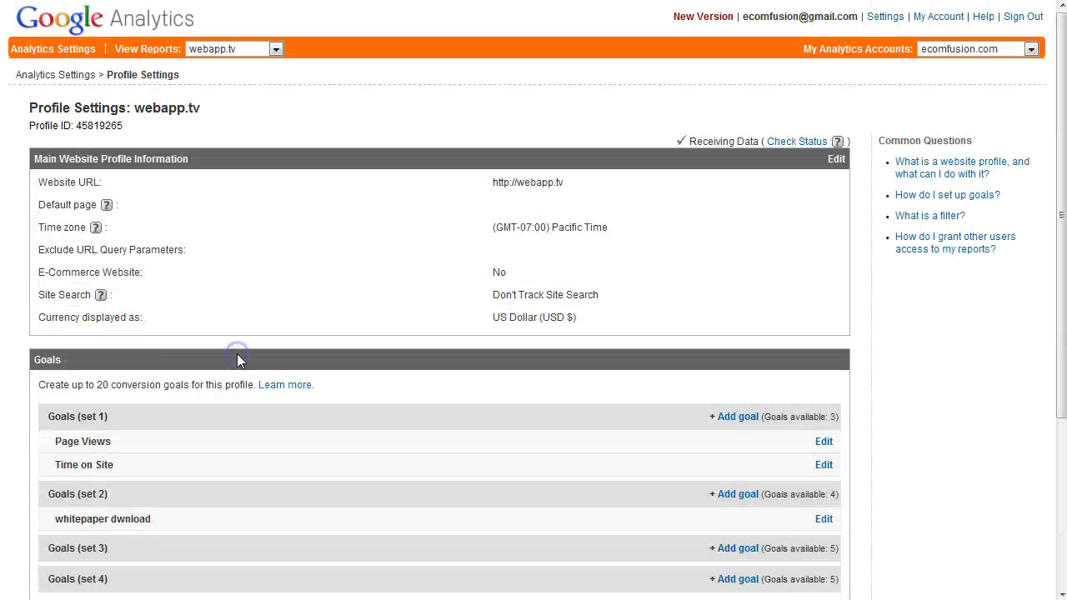
# - In webapp.tv reports, add the Facebook segment beside All Visits and view Goals Overview
pyautogui.click(144, 52)
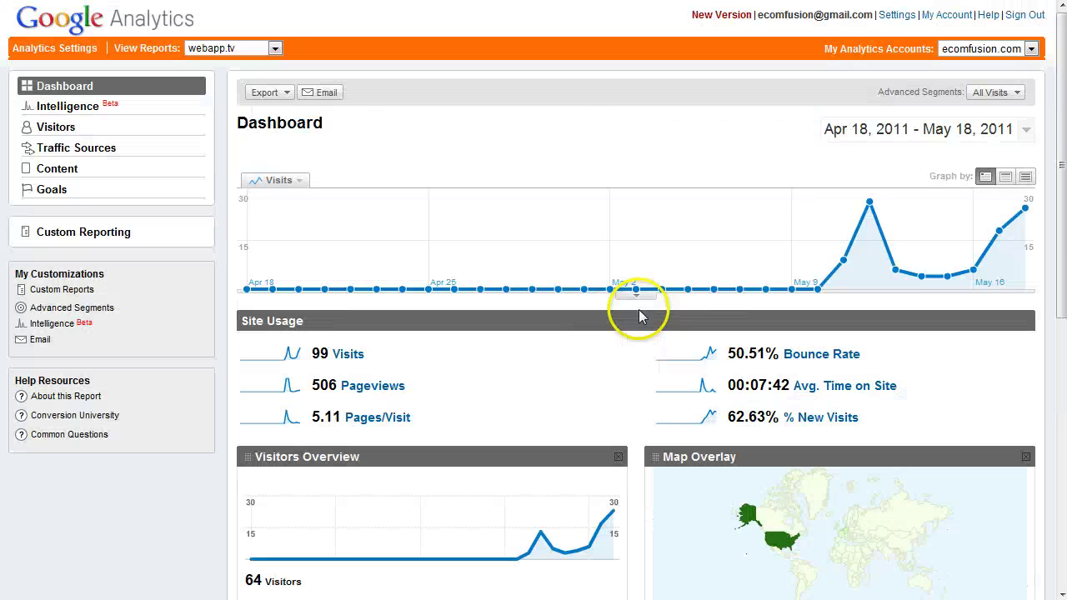
pyautogui.click(1016, 94)
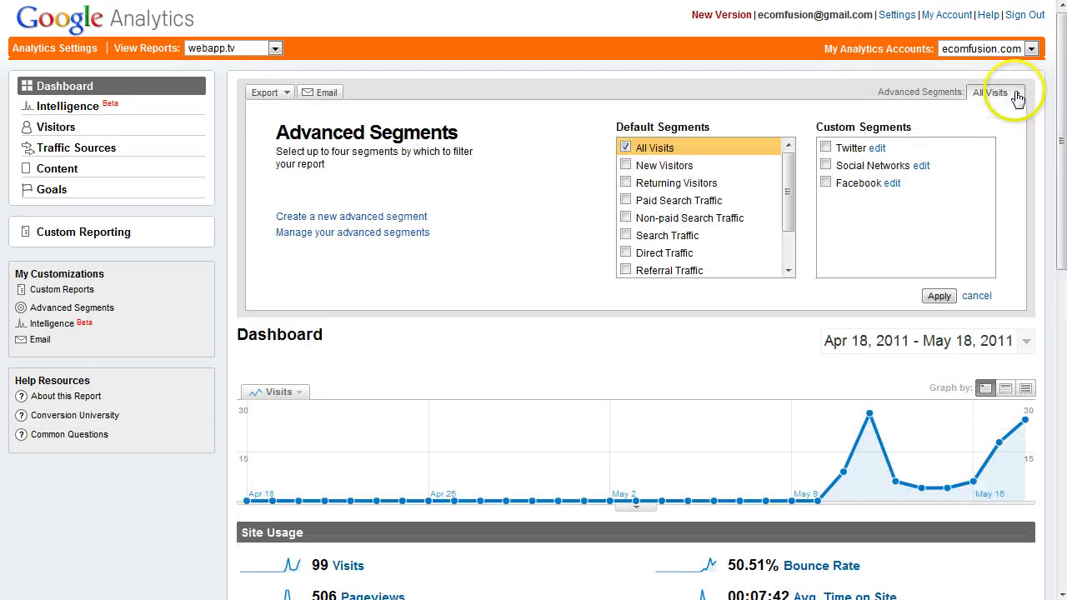
pyautogui.click(825, 182)
pyautogui.click(938, 295)
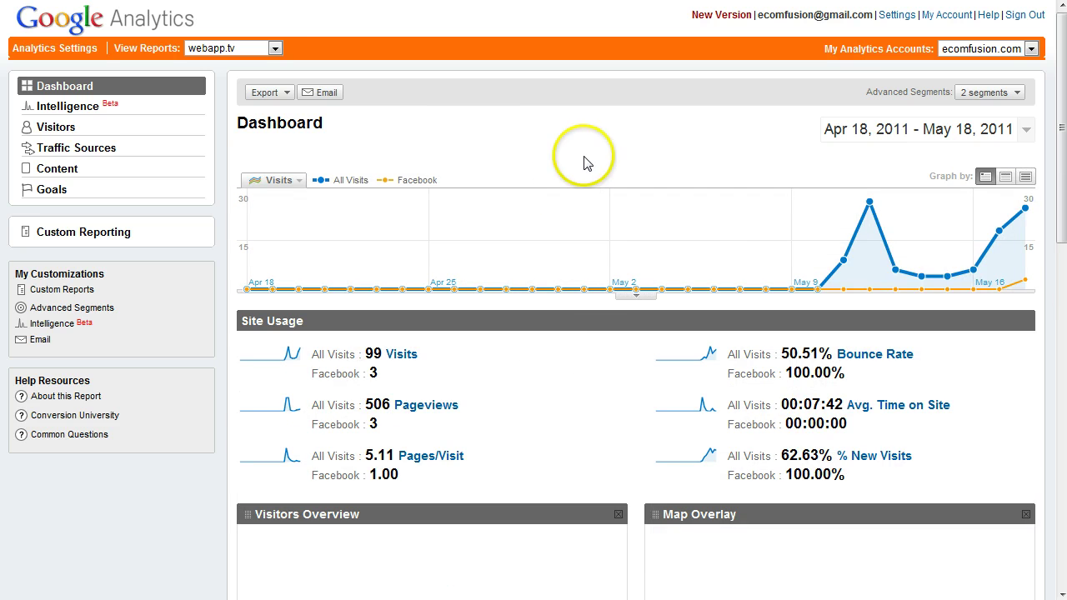
pyautogui.scroll(-3, 584, 164)
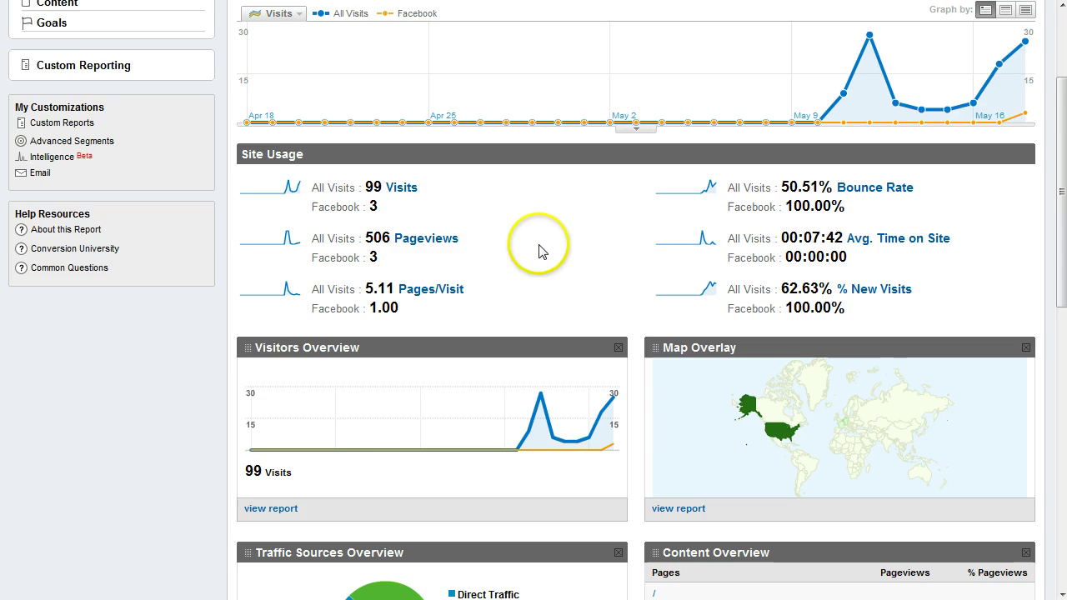
pyautogui.scroll(3, 537, 250)
pyautogui.click(71, 190)
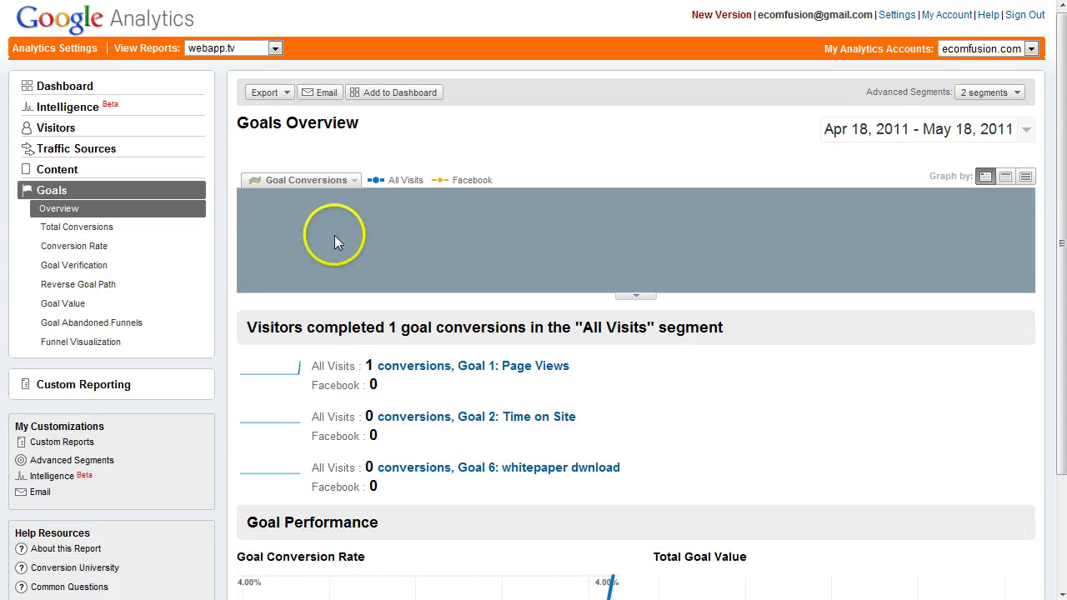
# - Set the Goals Overview date range to May 12 – May 19, 2011
pyautogui.click(634, 101)
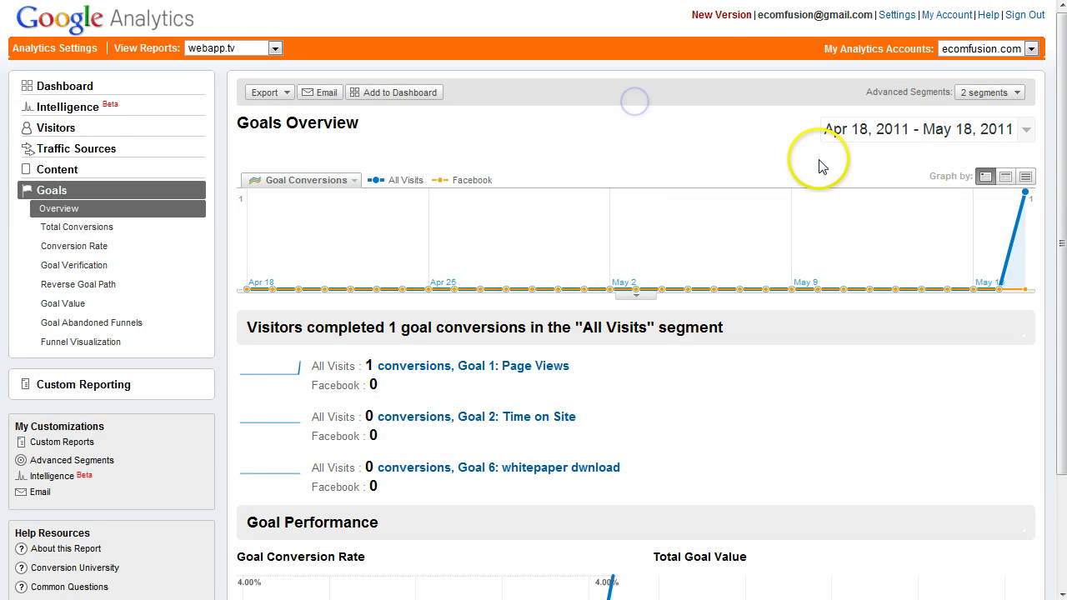
pyautogui.click(1025, 131)
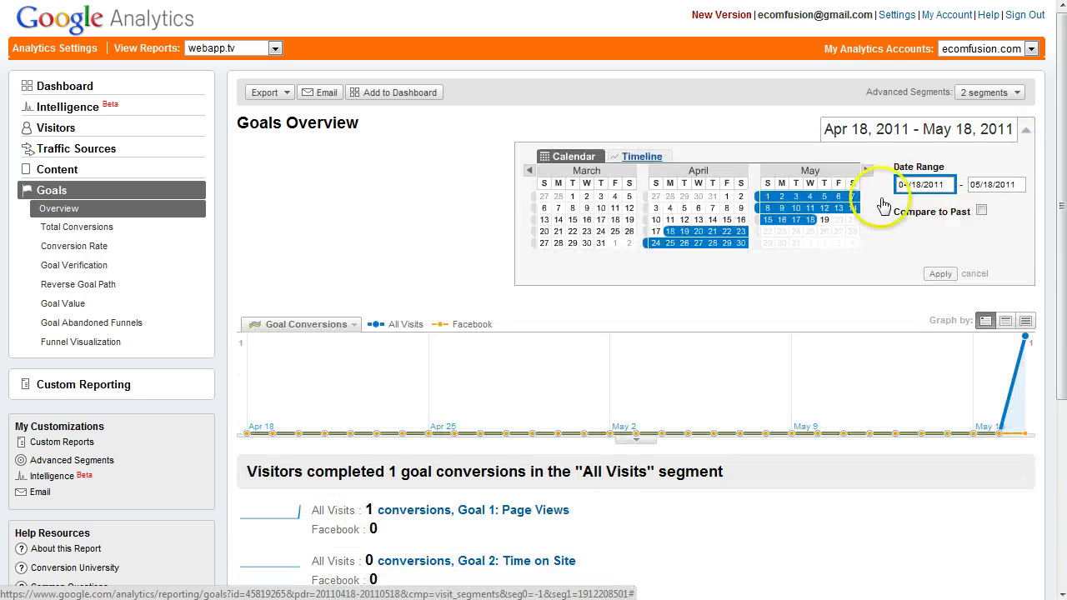
pyautogui.press('Delete')
pyautogui.write('5')
pyautogui.press('Tab')
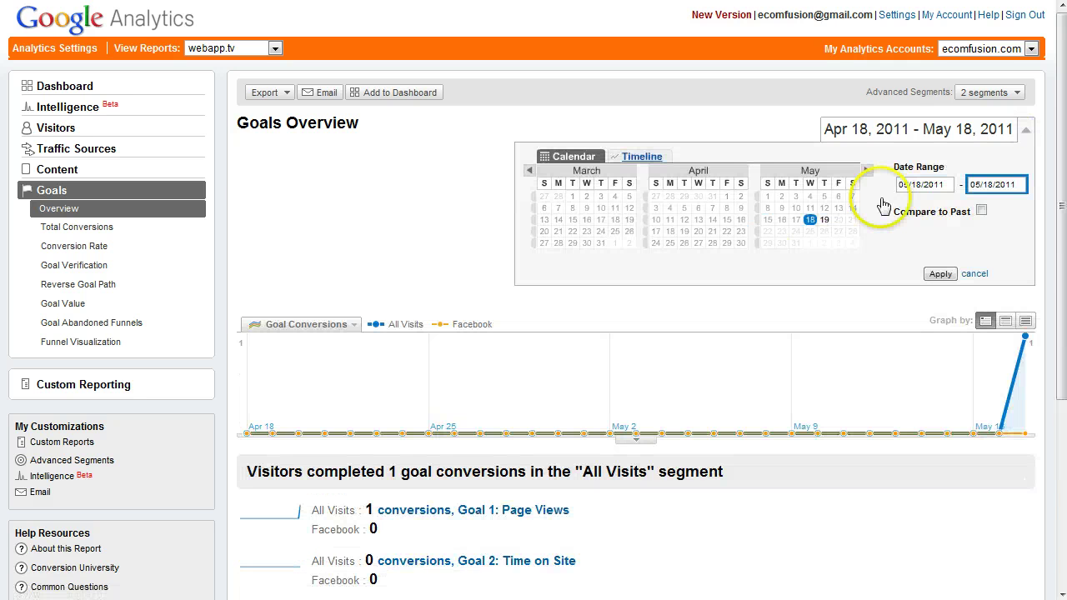
pyautogui.click(924, 185)
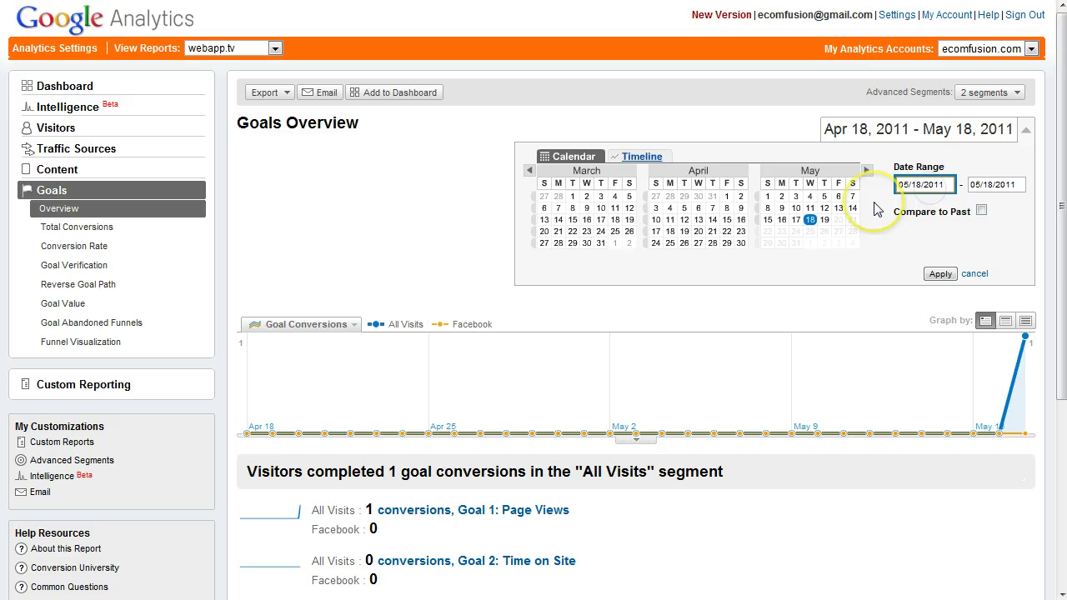
pyautogui.click(876, 209)
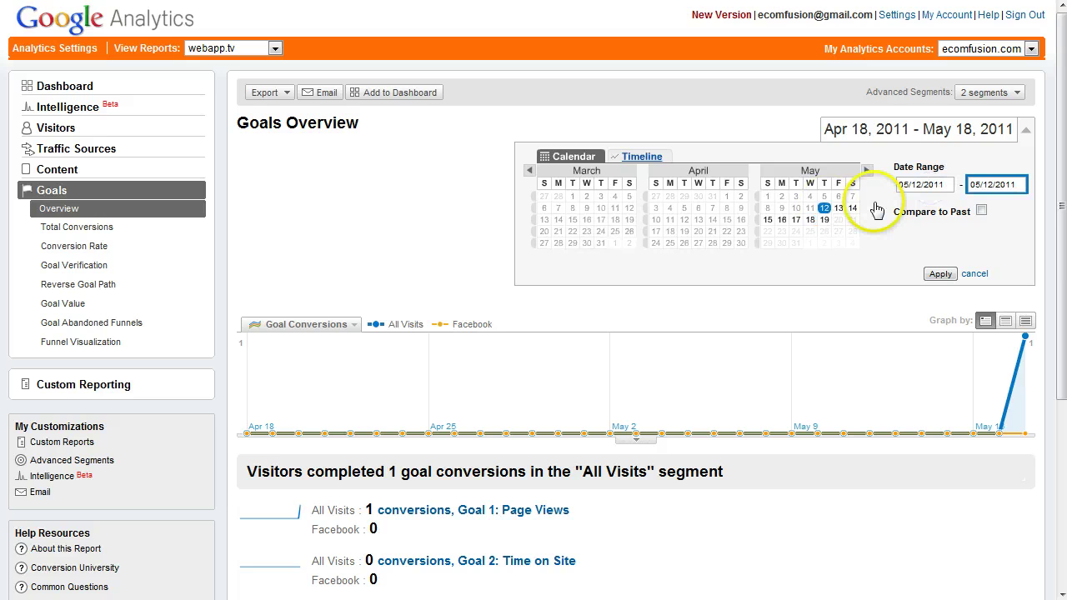
pyautogui.click(824, 219)
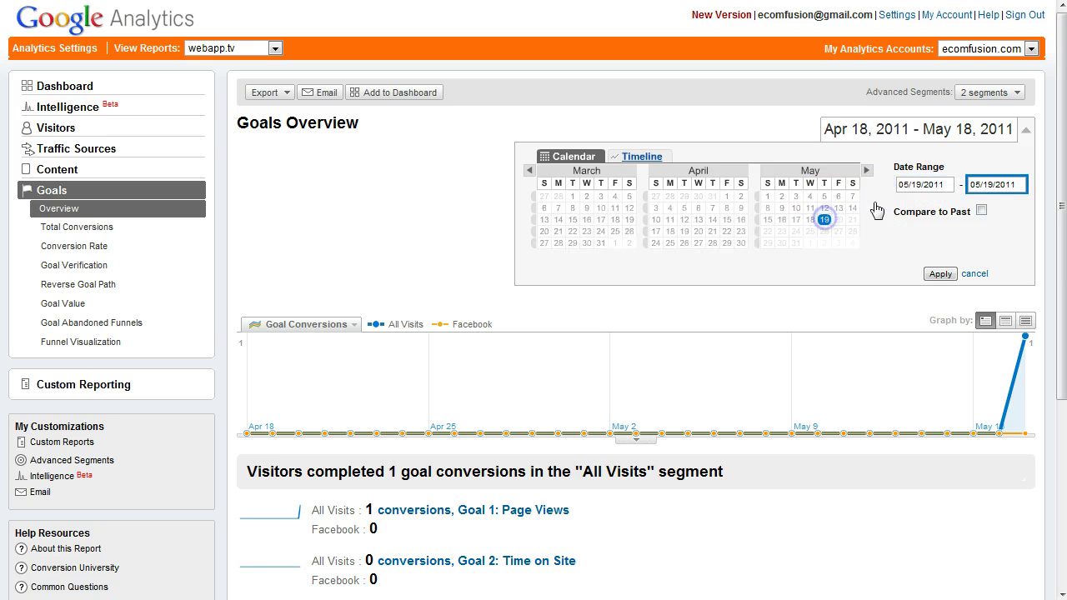
pyautogui.click(918, 191)
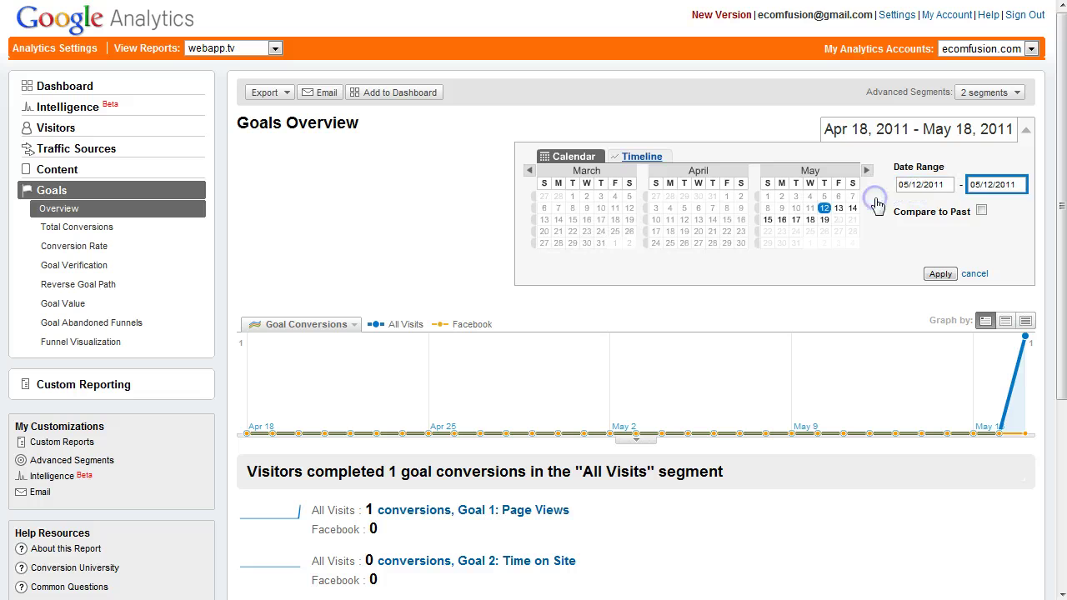
pyautogui.click(940, 273)
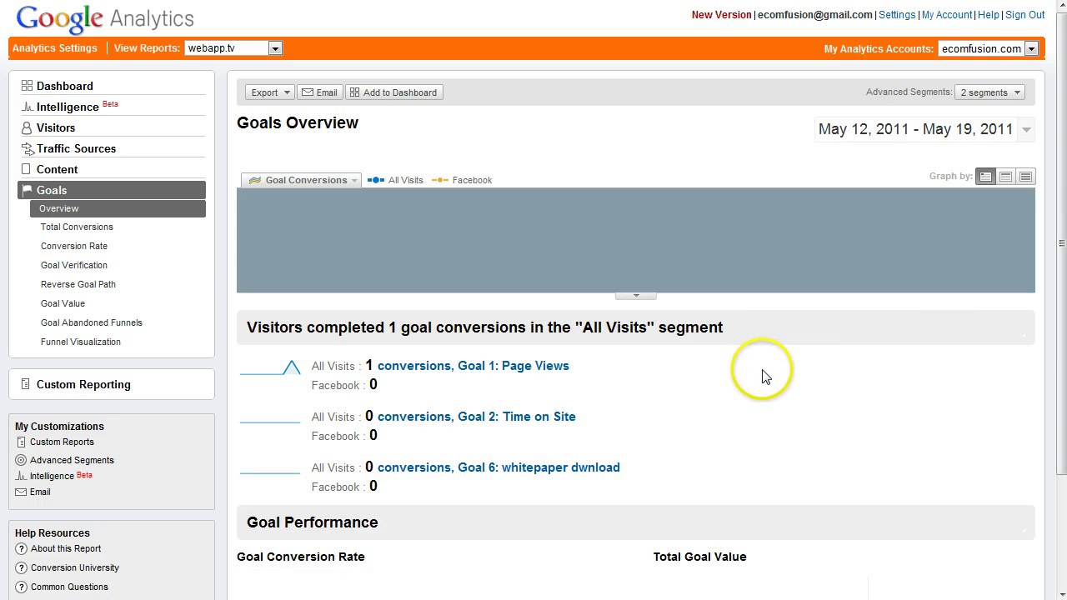
# - Review the Goals Overview, then go to the webapp.tv Dashboard comparing All Visits with Facebook
pyautogui.scroll(-2, 726, 365)
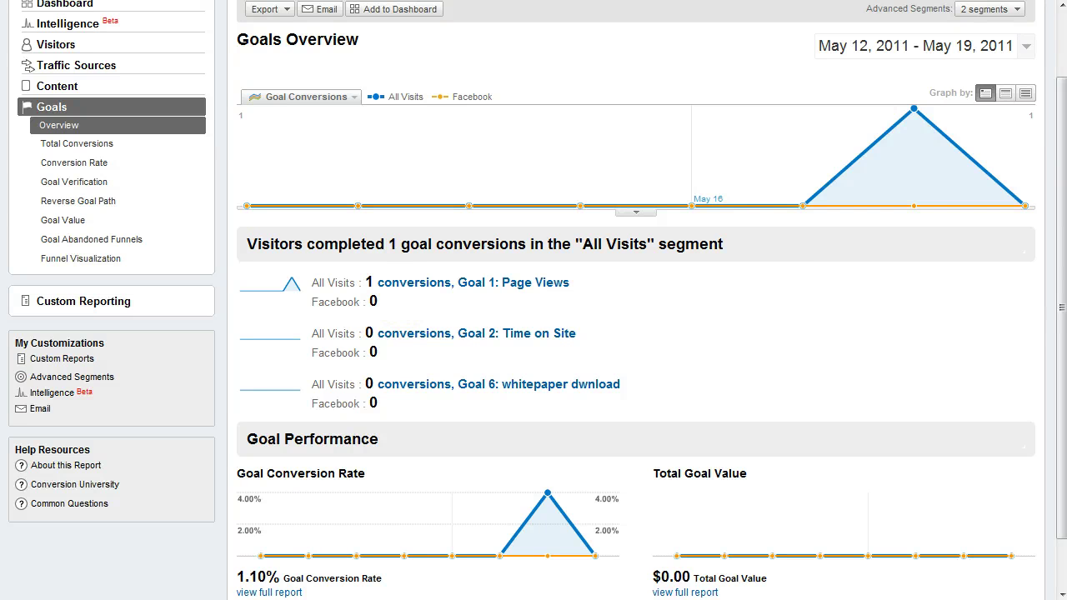
pyautogui.moveTo(1060, 316); pyautogui.dragTo(1061, 251)
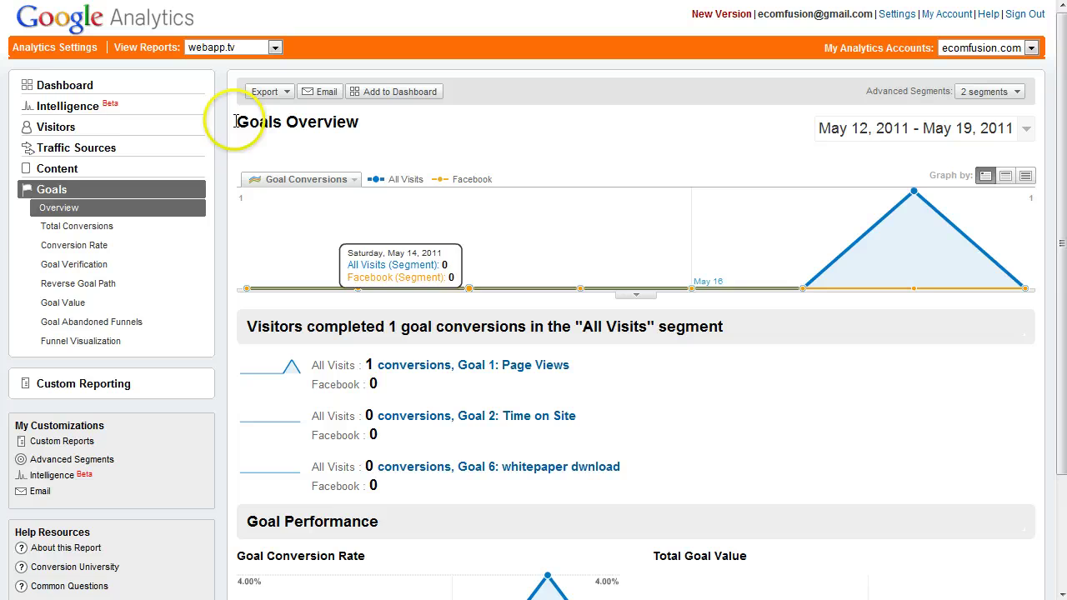
pyautogui.click(68, 84)
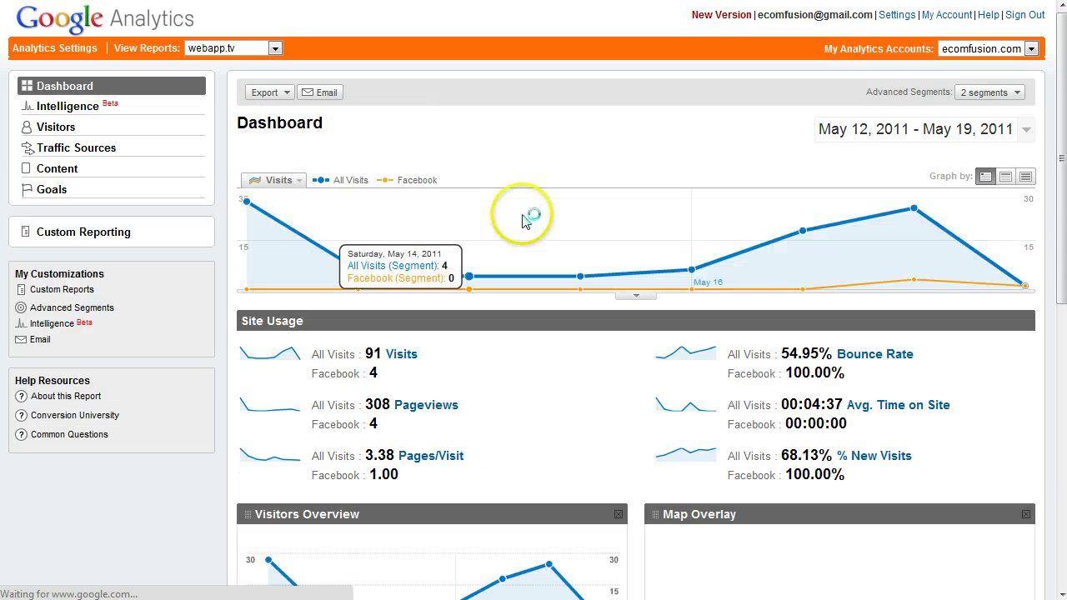